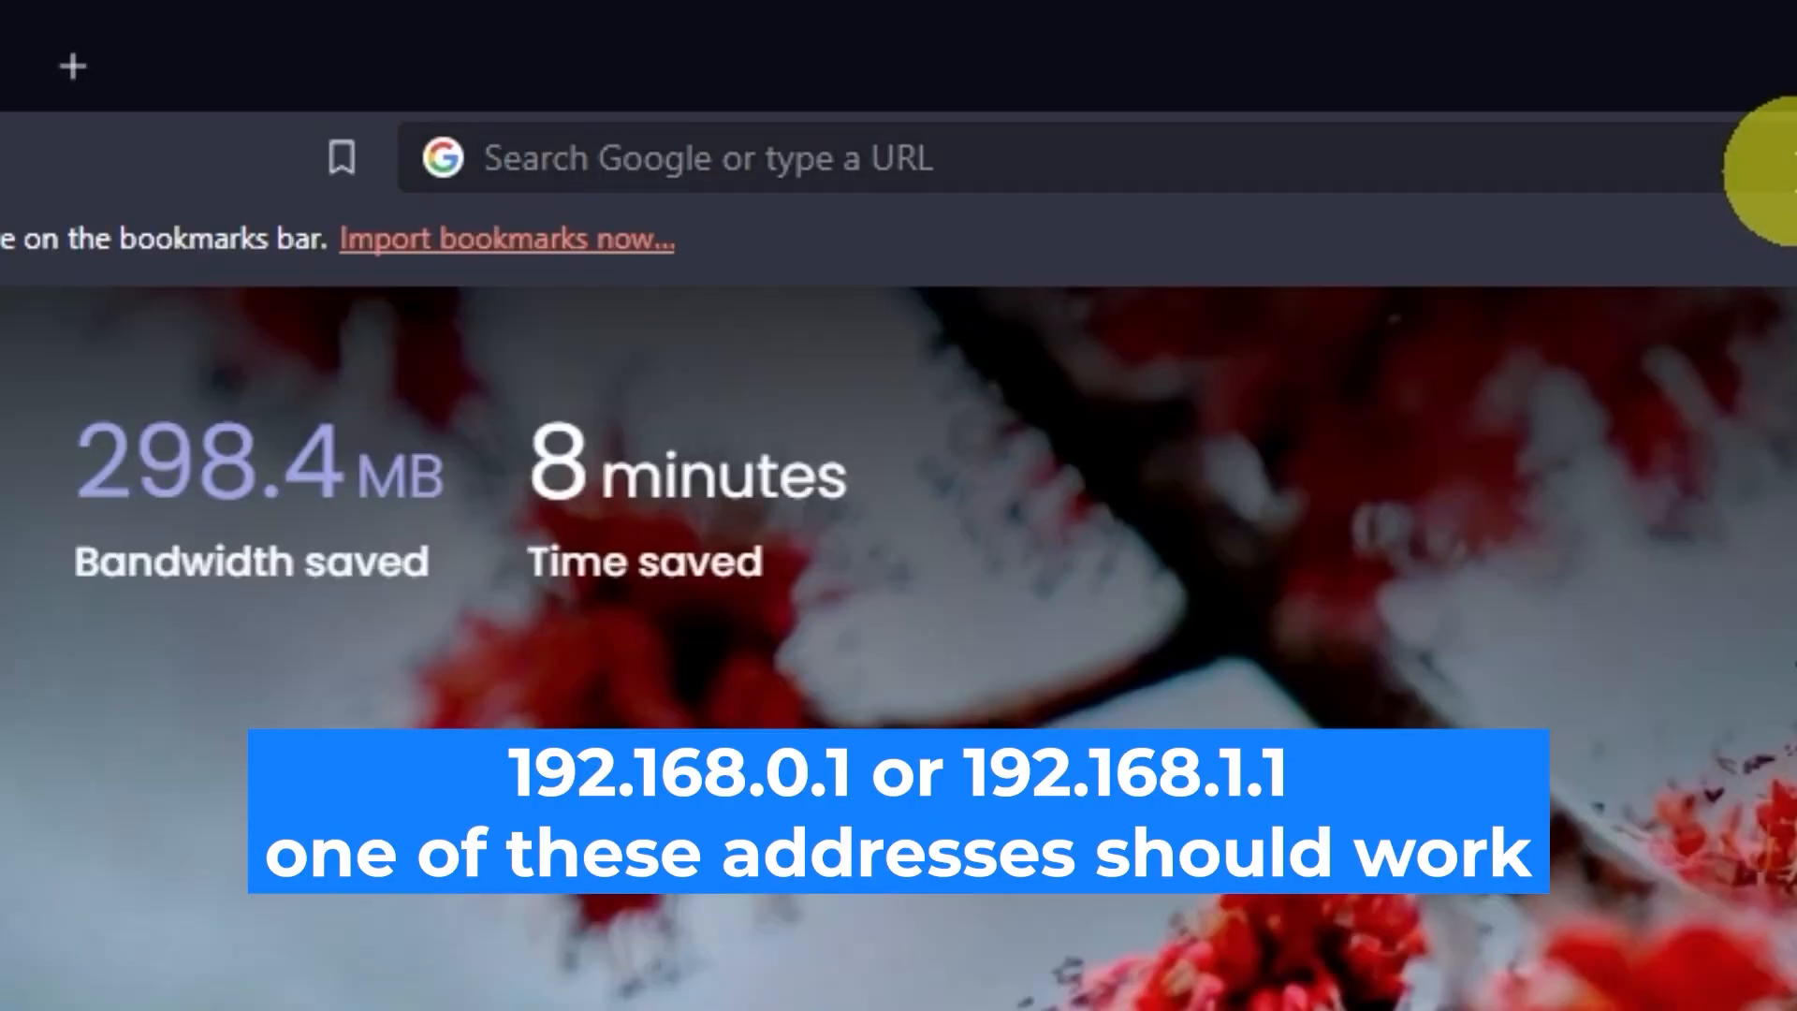
Step: Load the router admin page at 192.168.0.1 and fill in the admin username
left_click(885, 59)
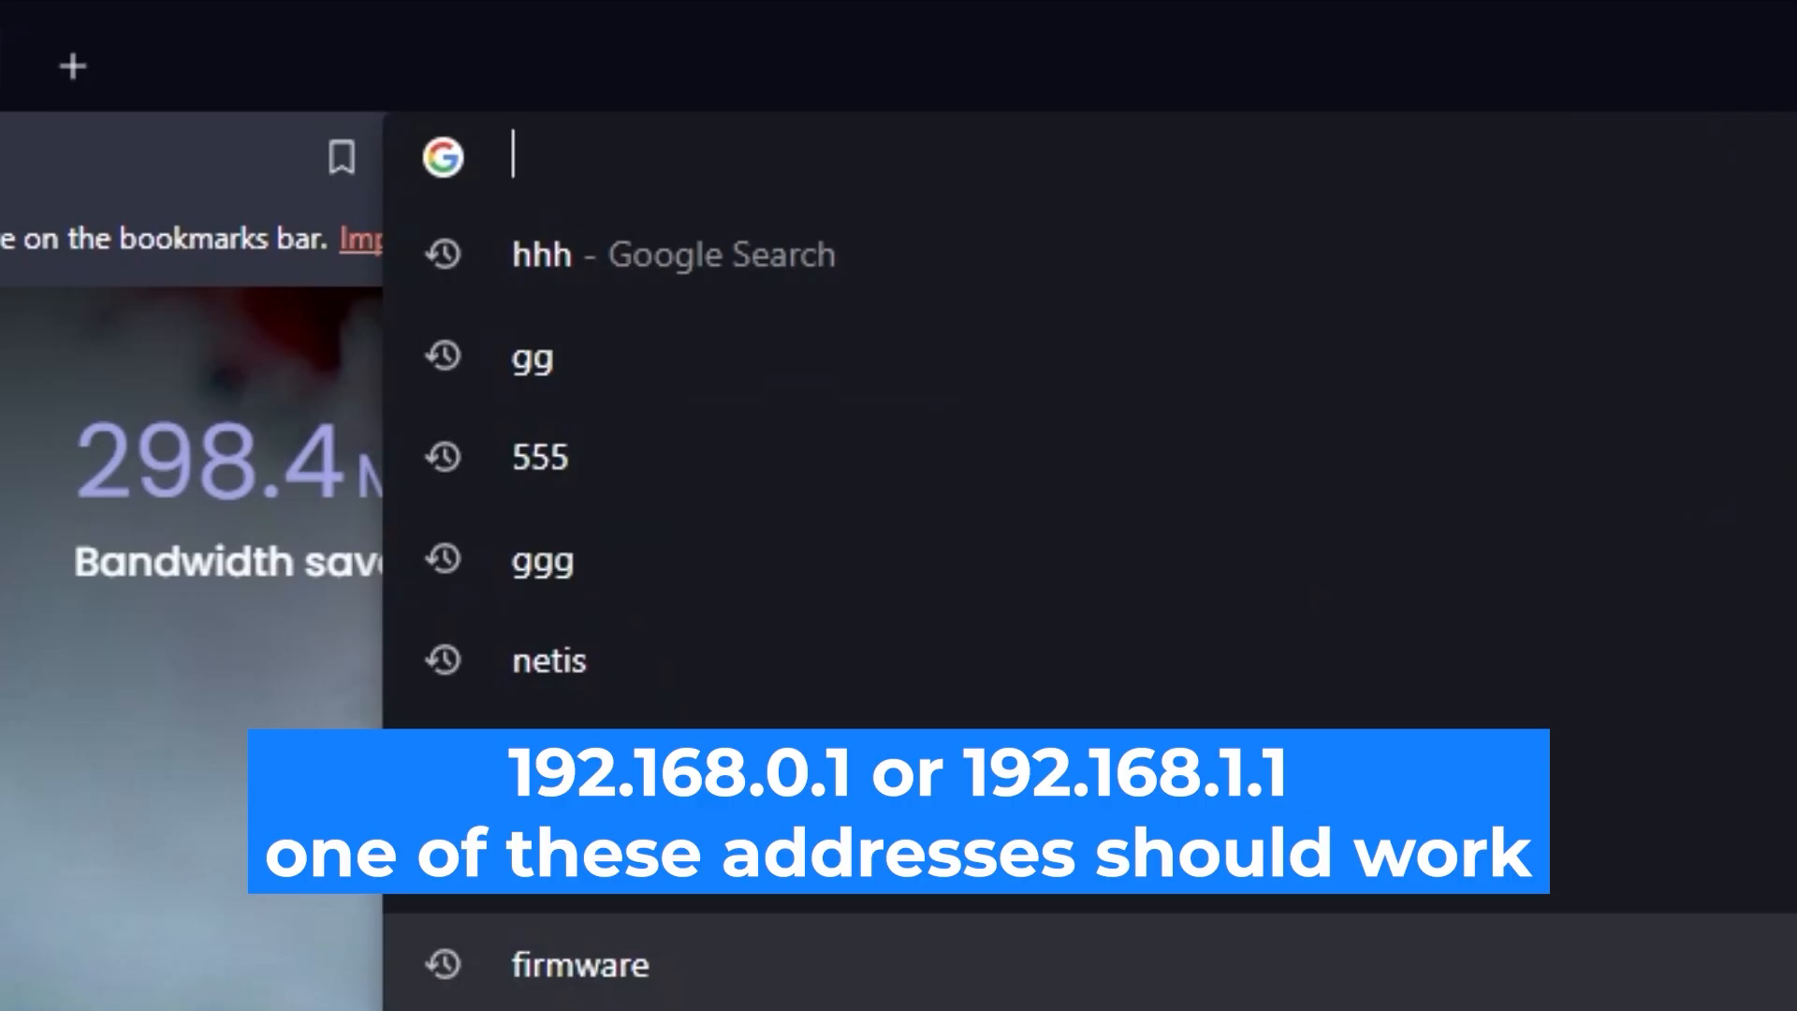
type("192.16")
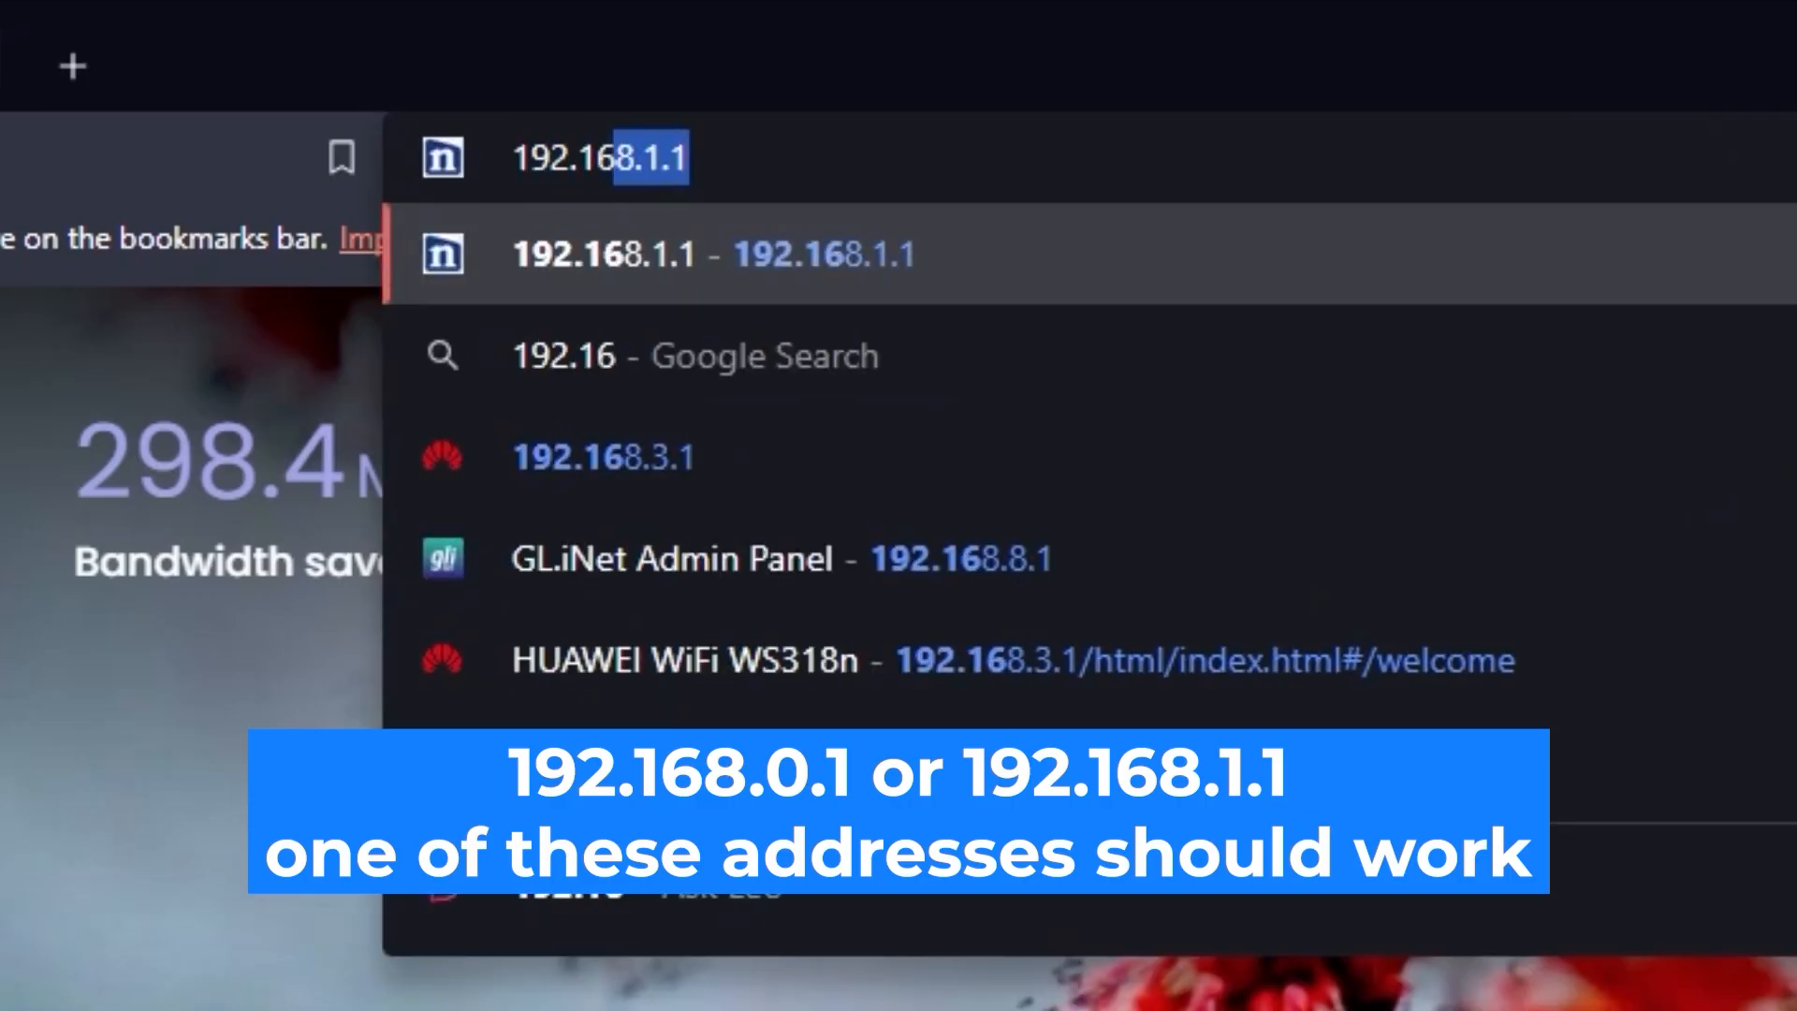
type("8.0.1")
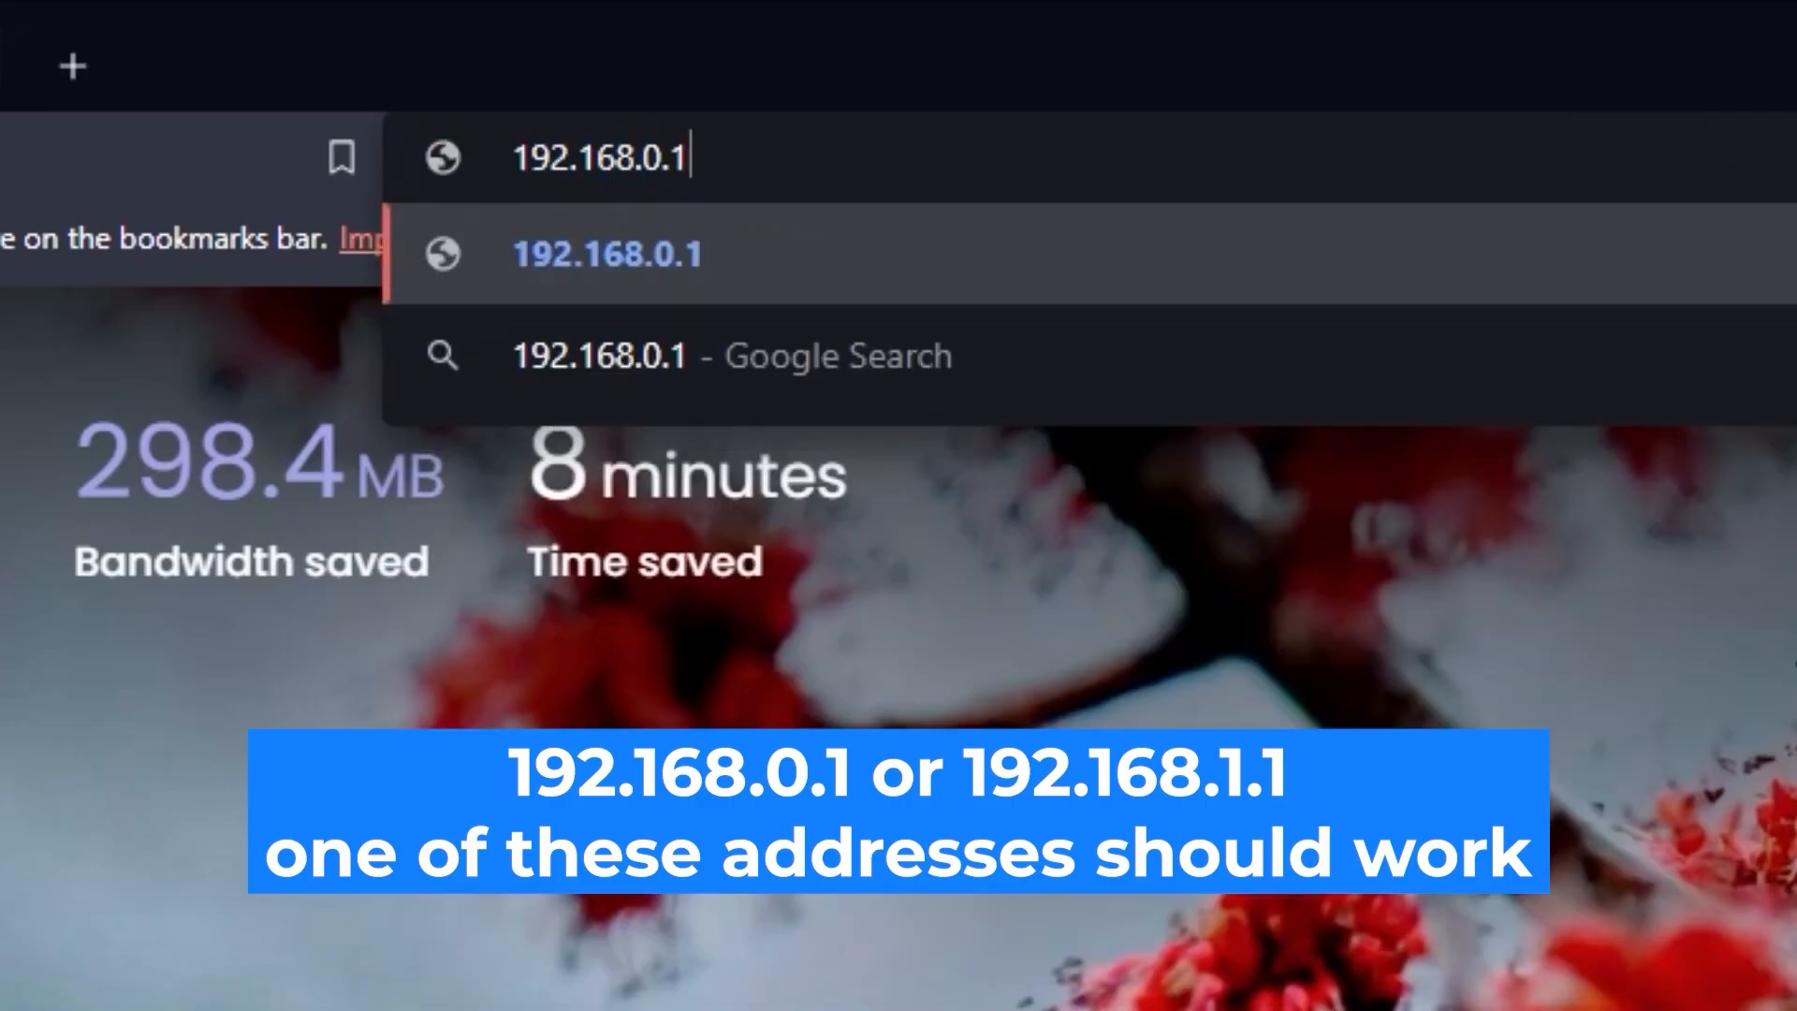
key("Return")
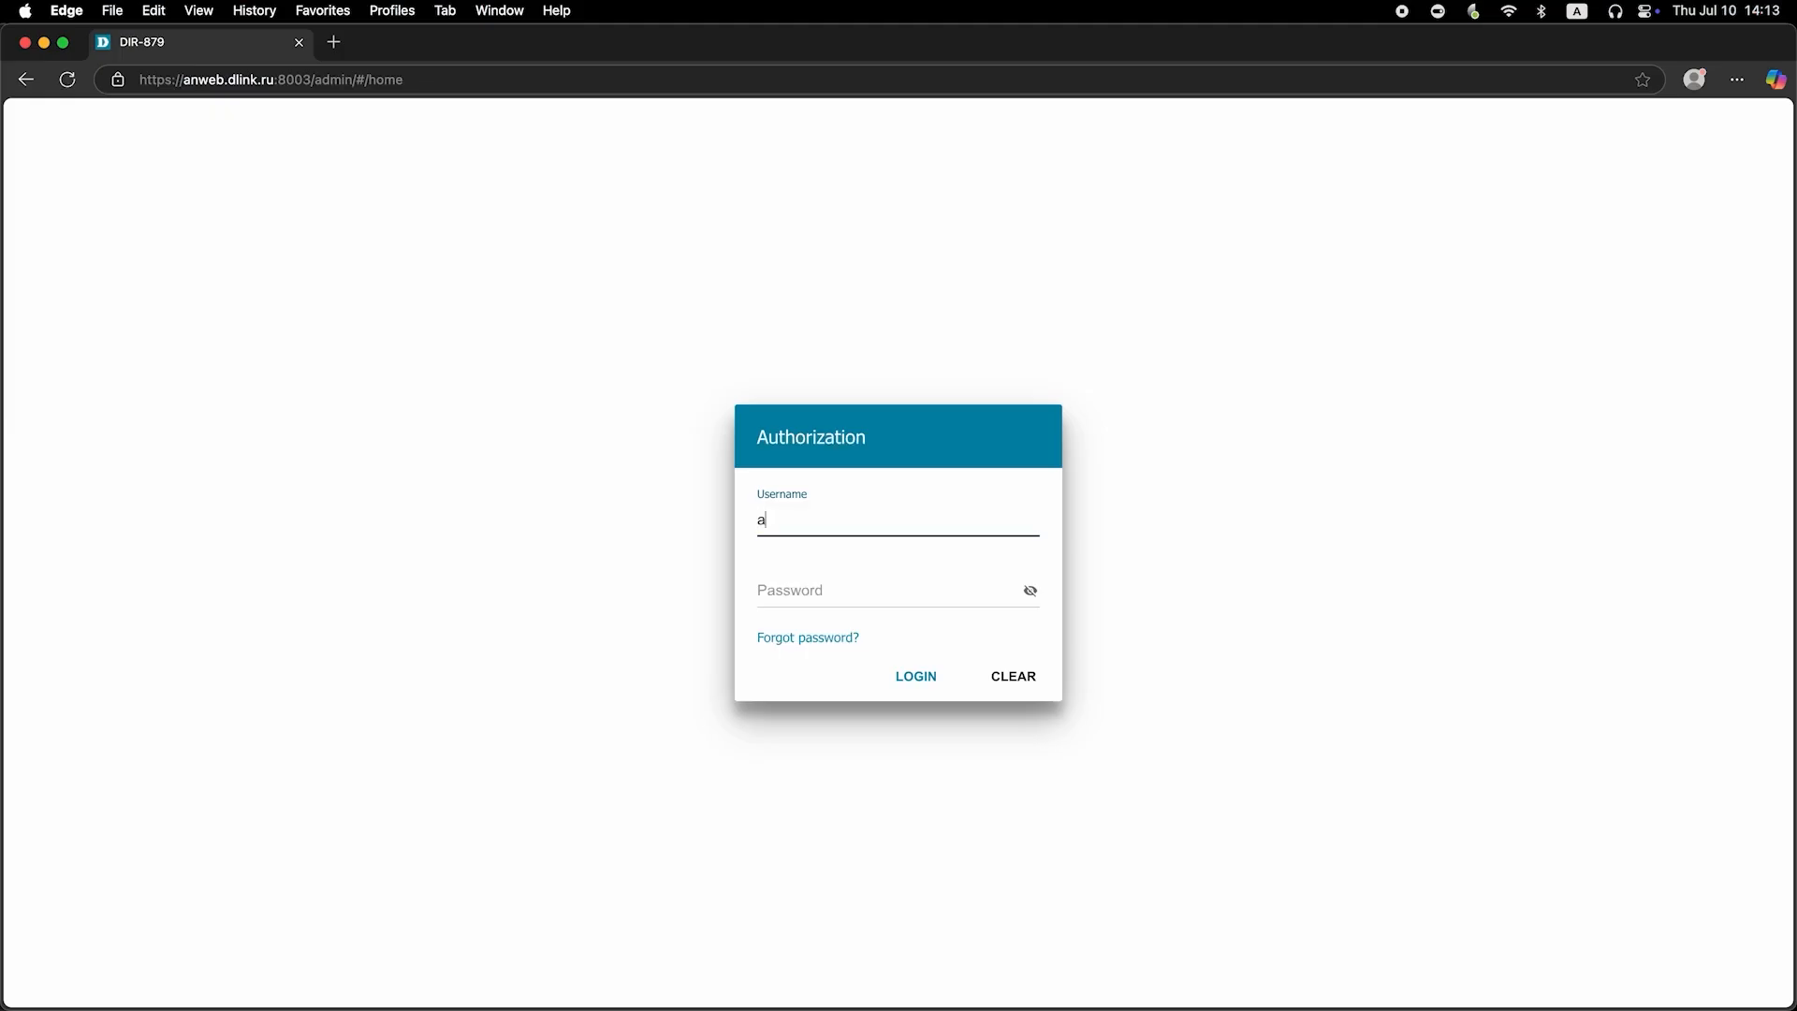
type("dmin")
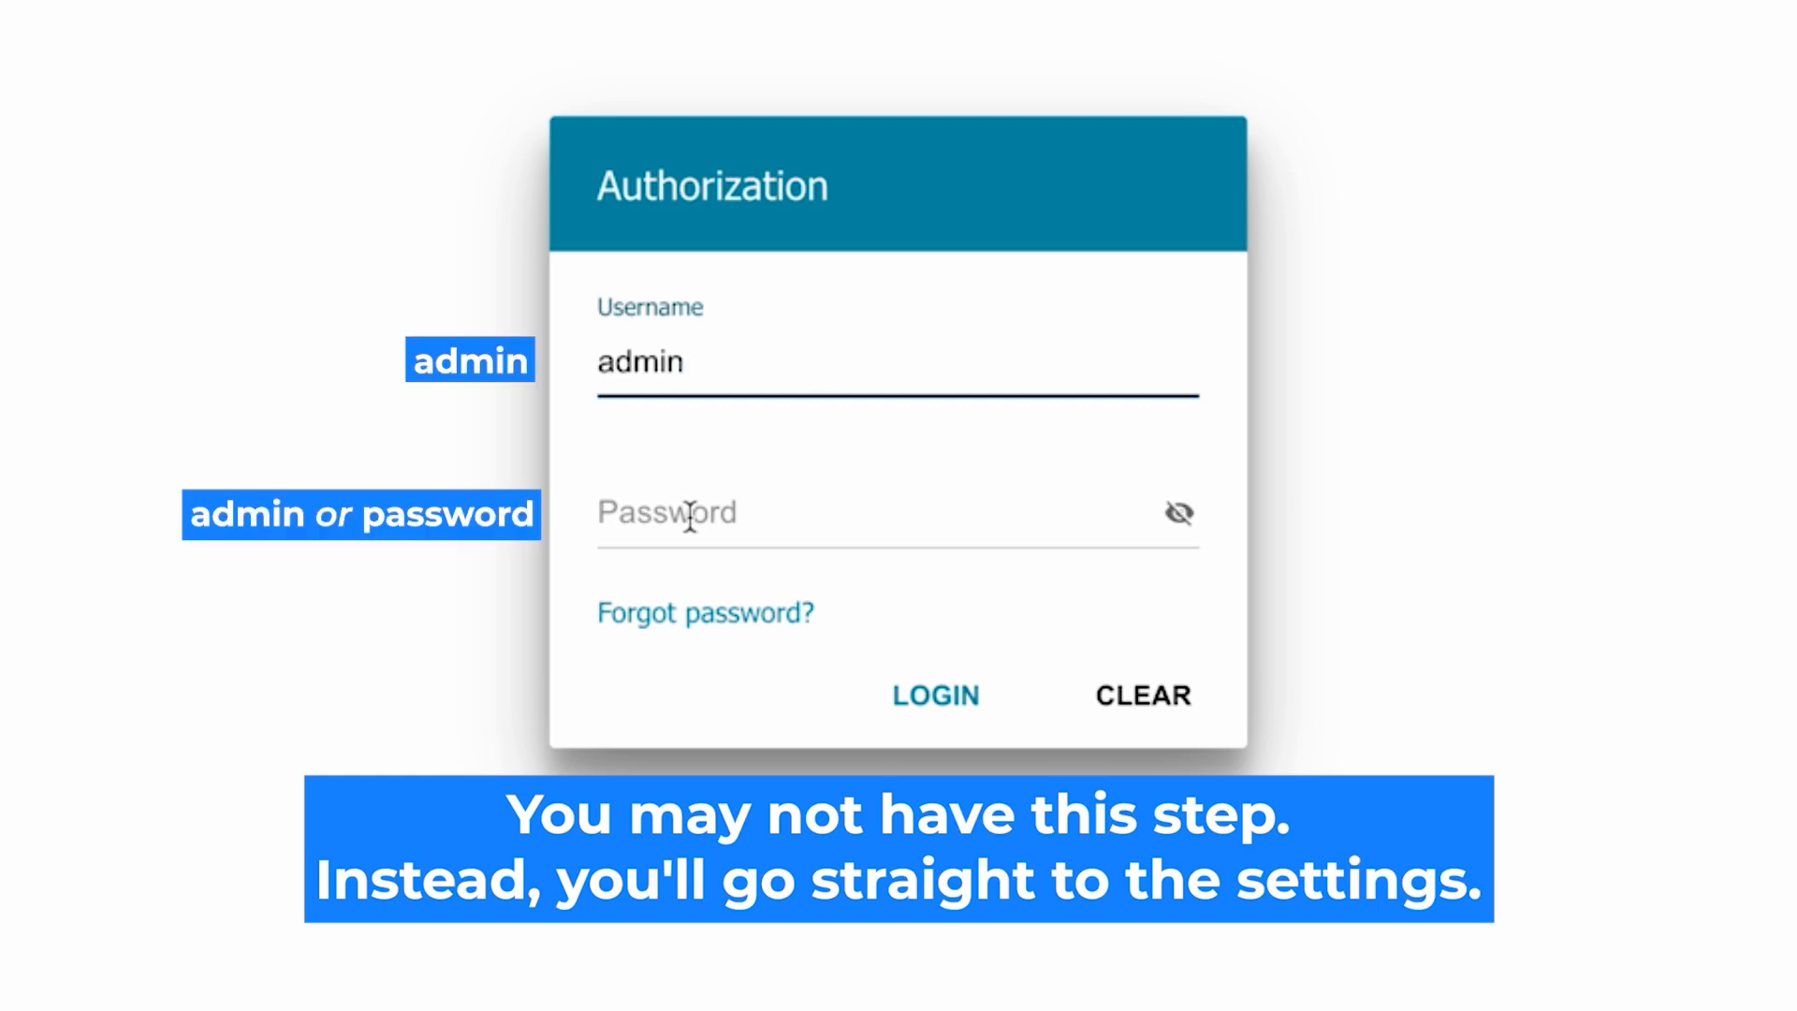
Step: Enter the default password, reveal it to check, and submit the login twice
left_click(689, 515)
type("password")
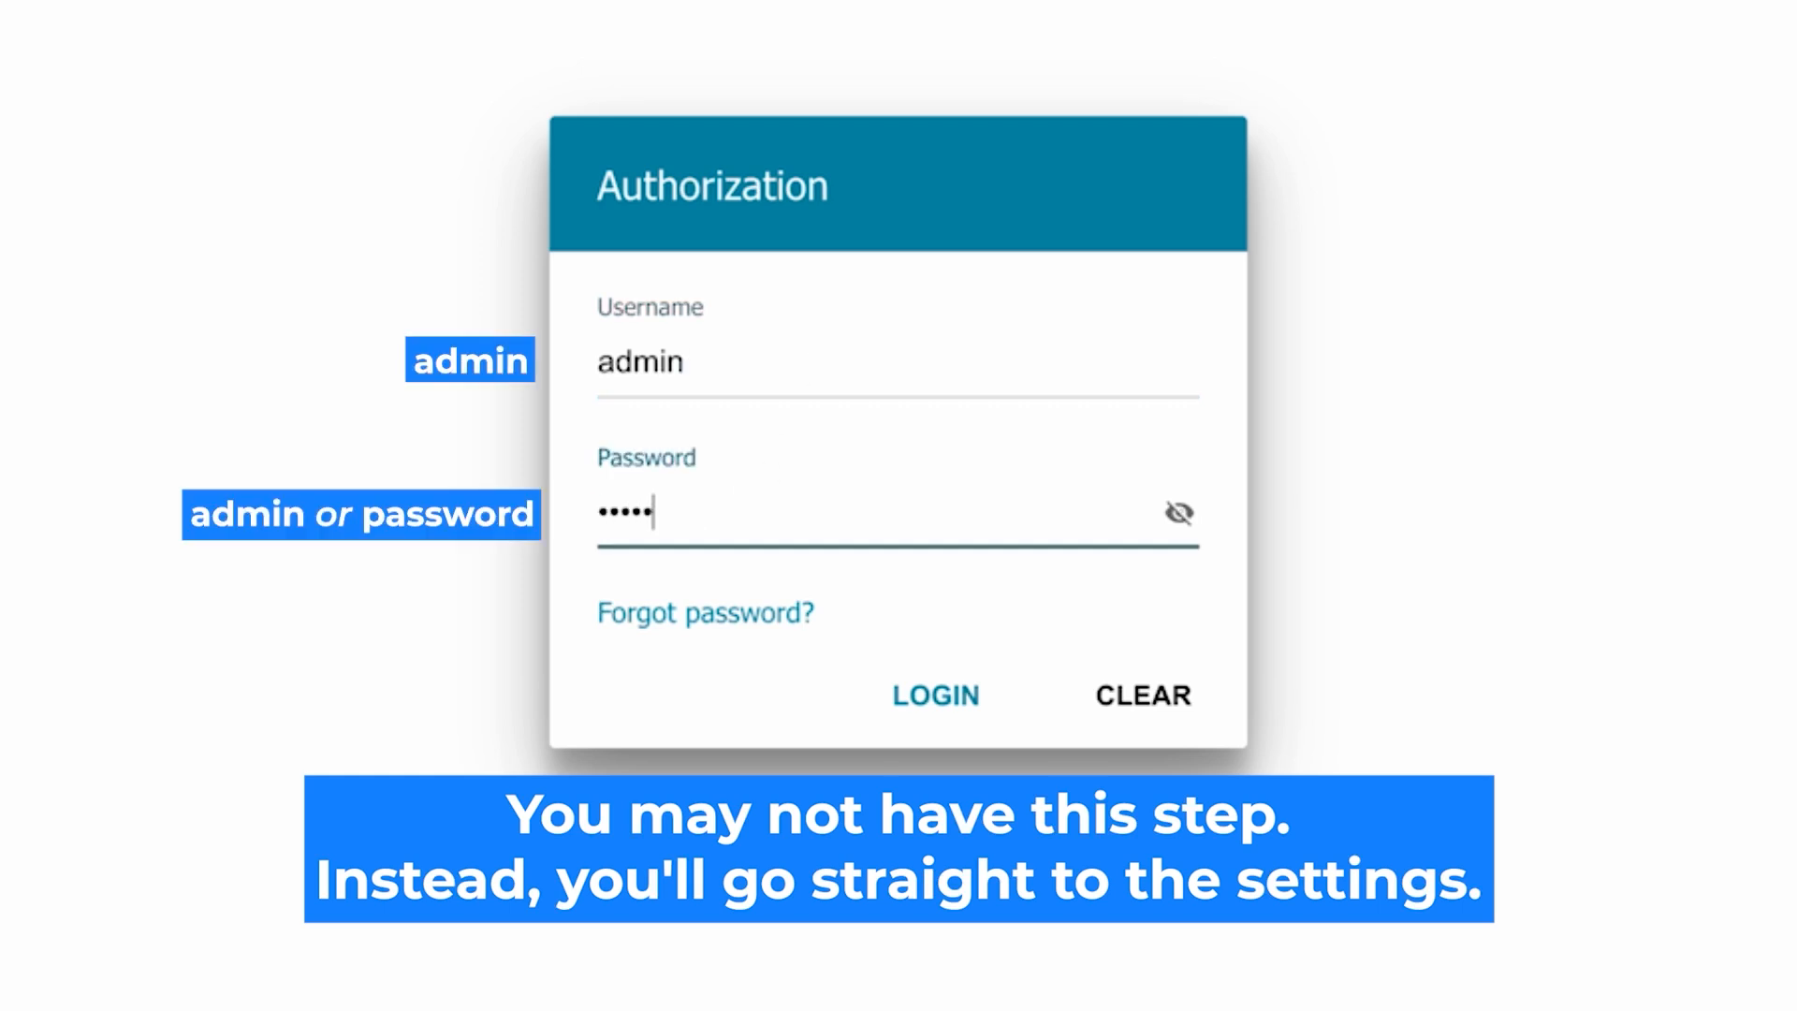
left_click(1179, 513)
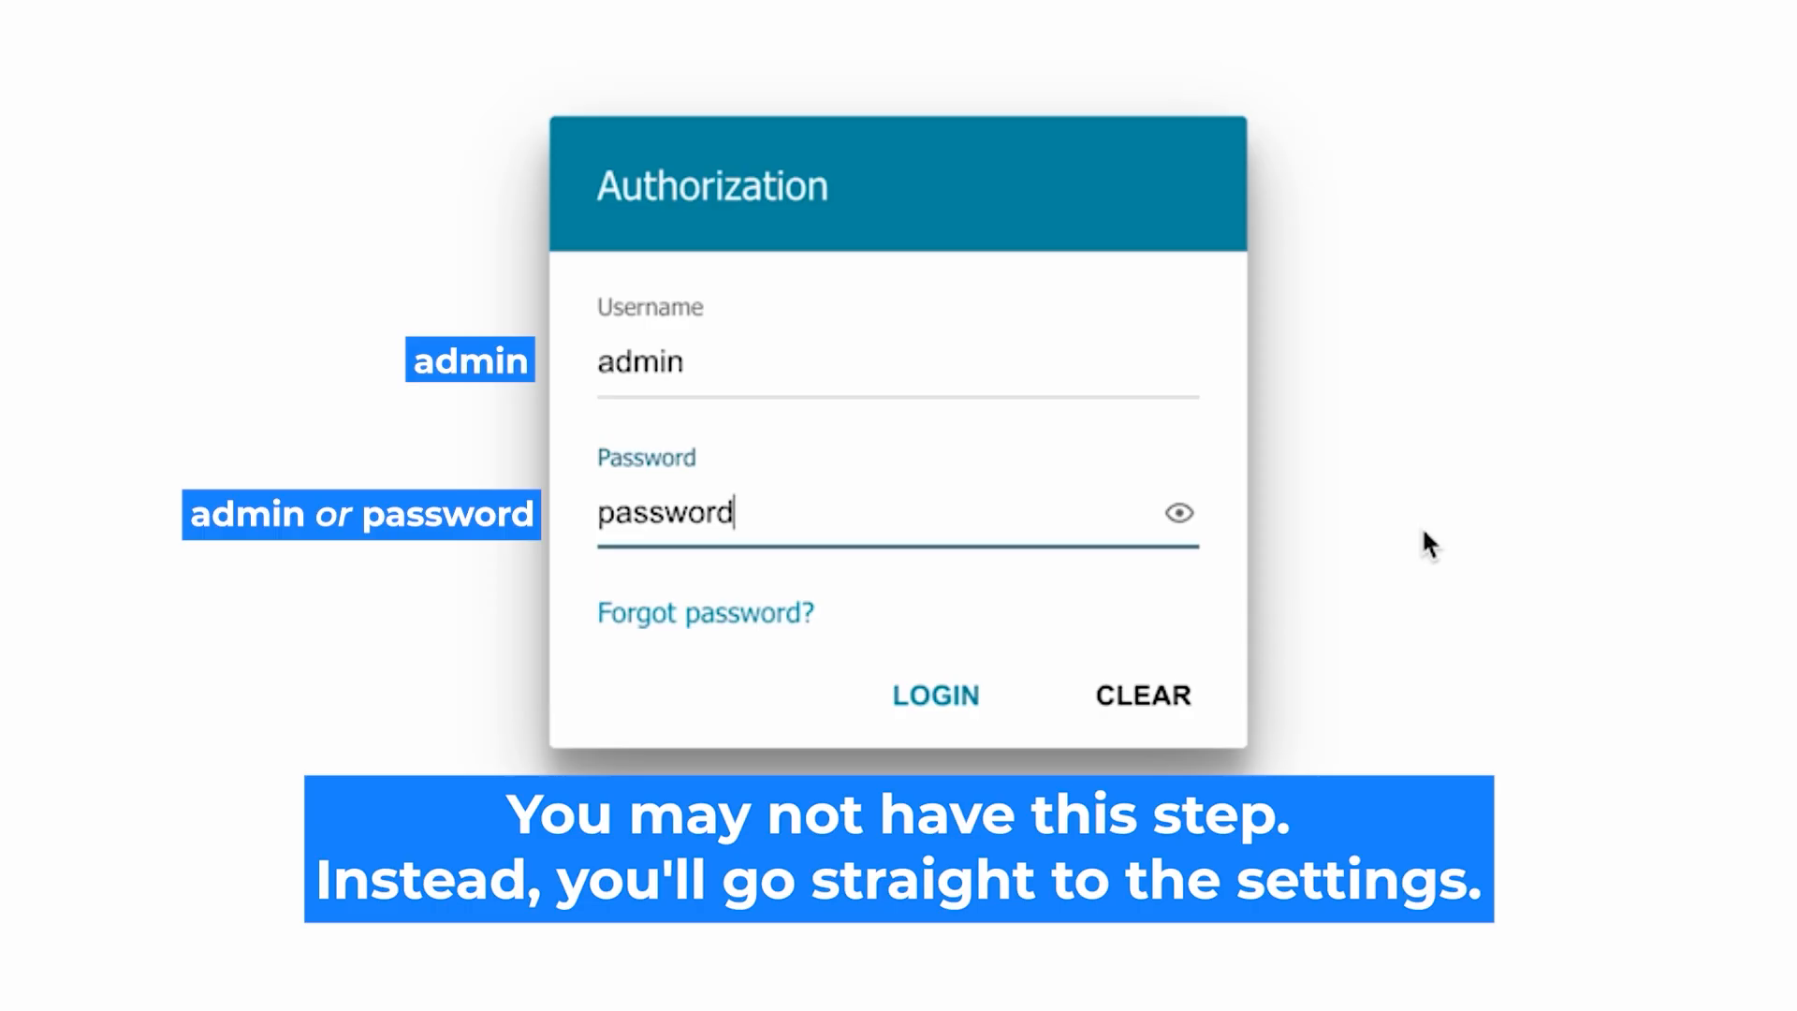
left_click(911, 690)
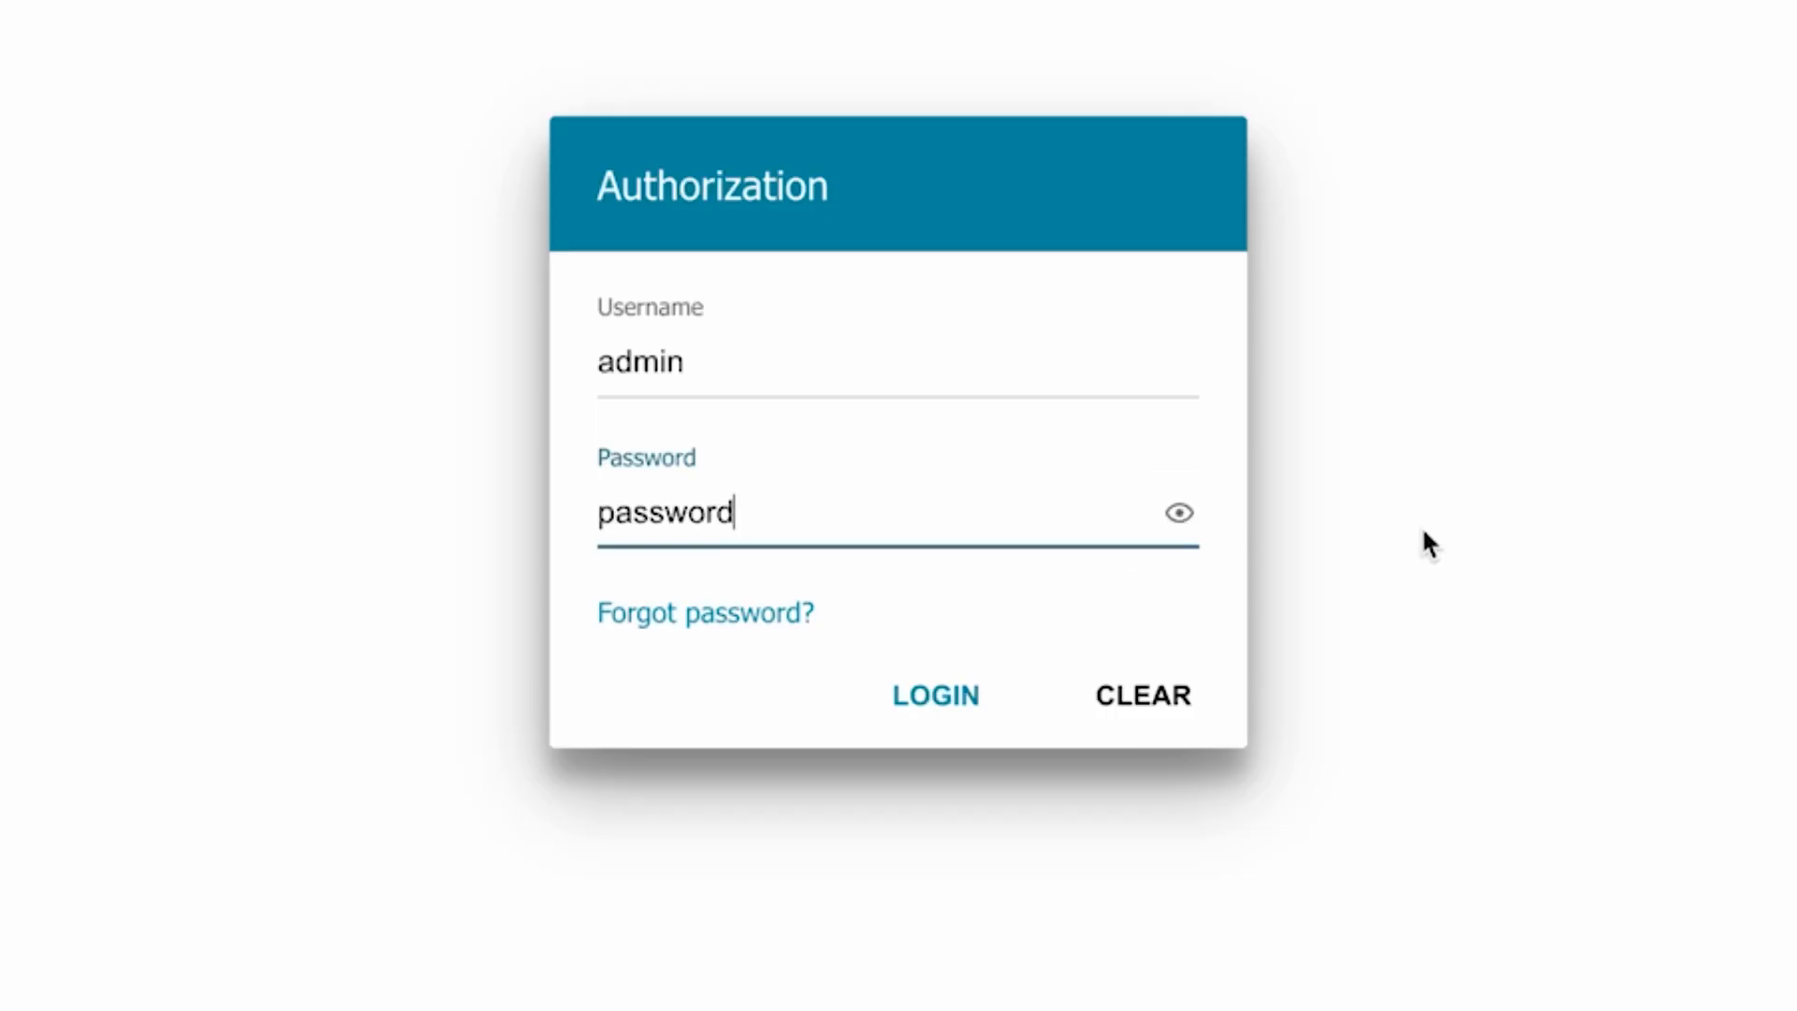
left_click(906, 689)
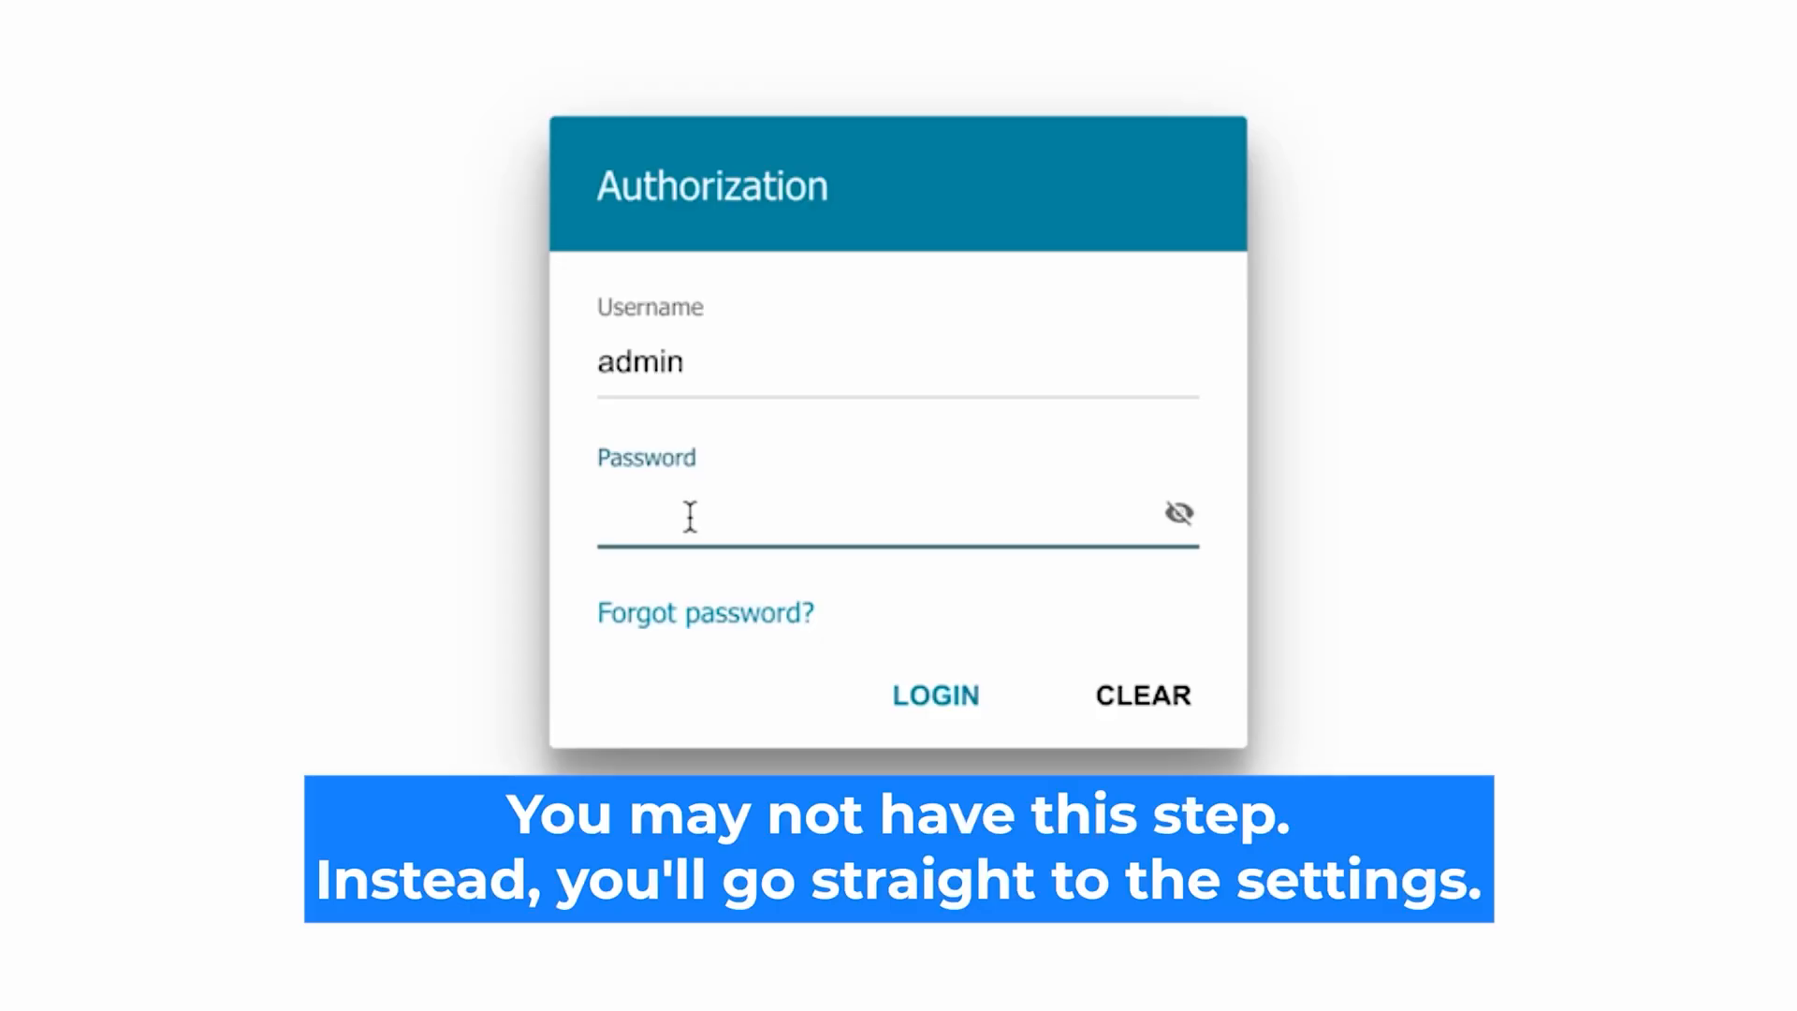
Step: After the reset, re-enter the default password, verify it, and log in
type("•••••••")
type("d")
left_click(1179, 513)
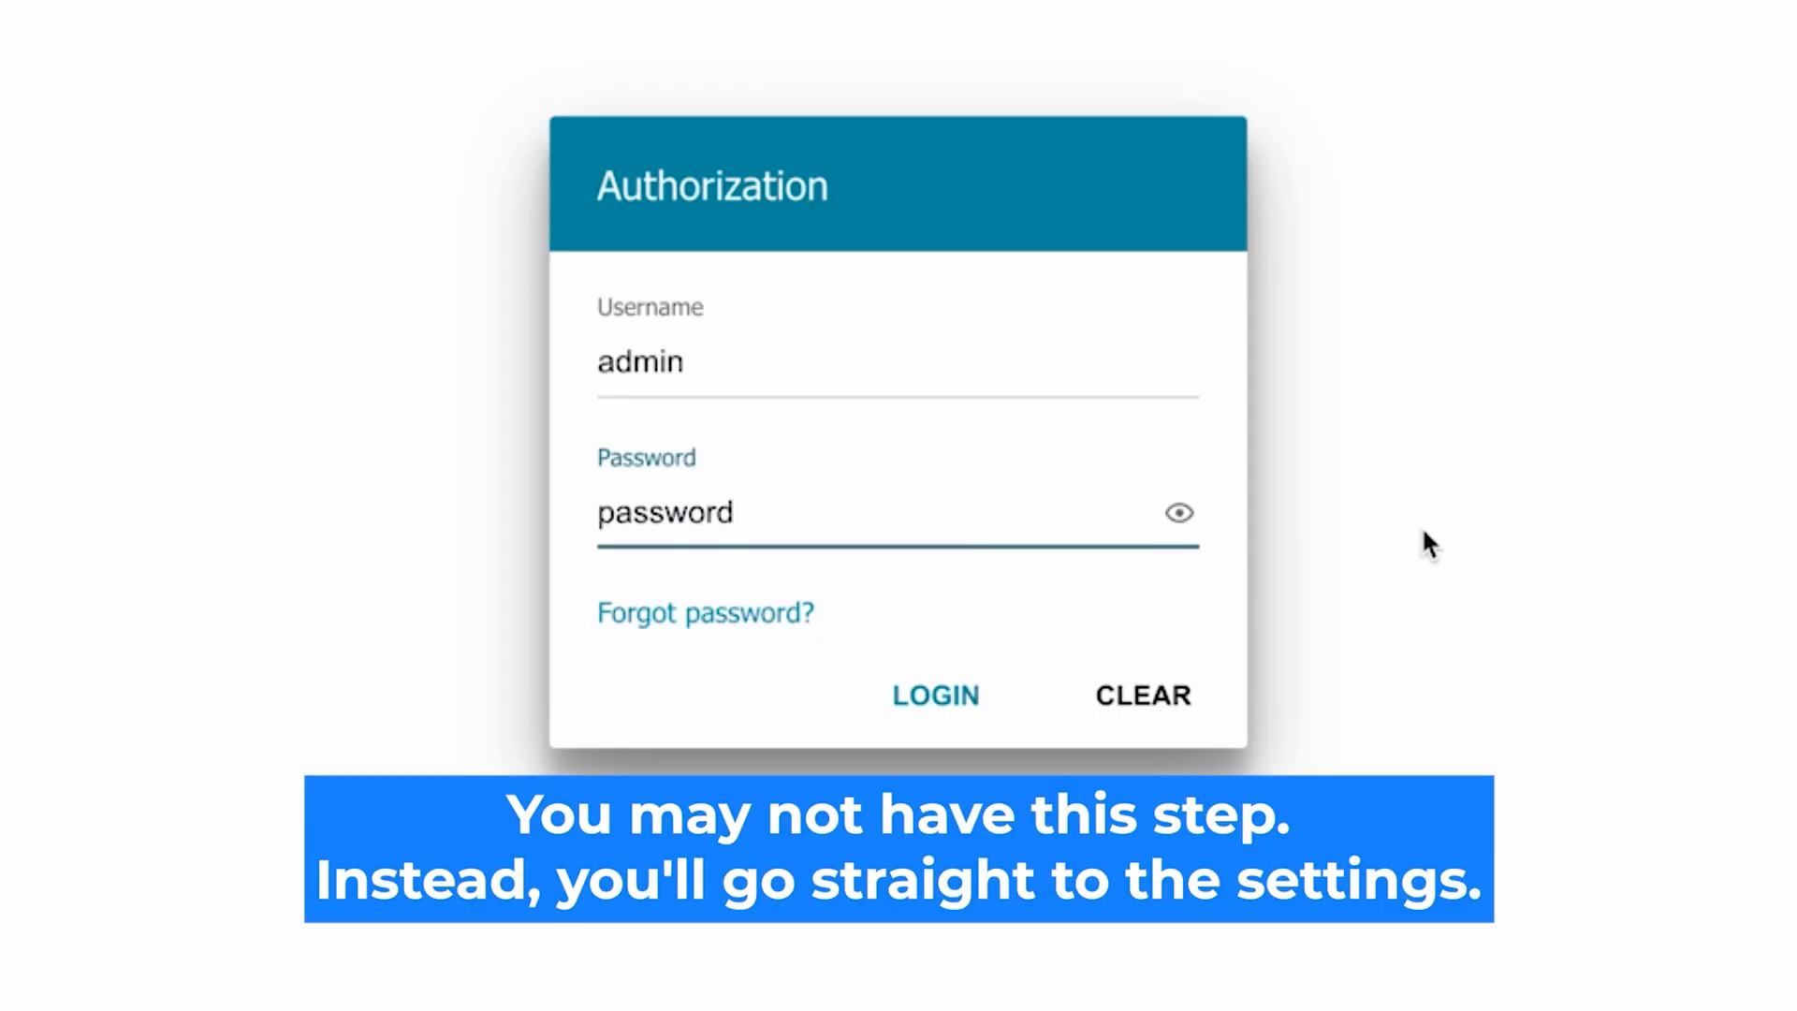
left_click(921, 693)
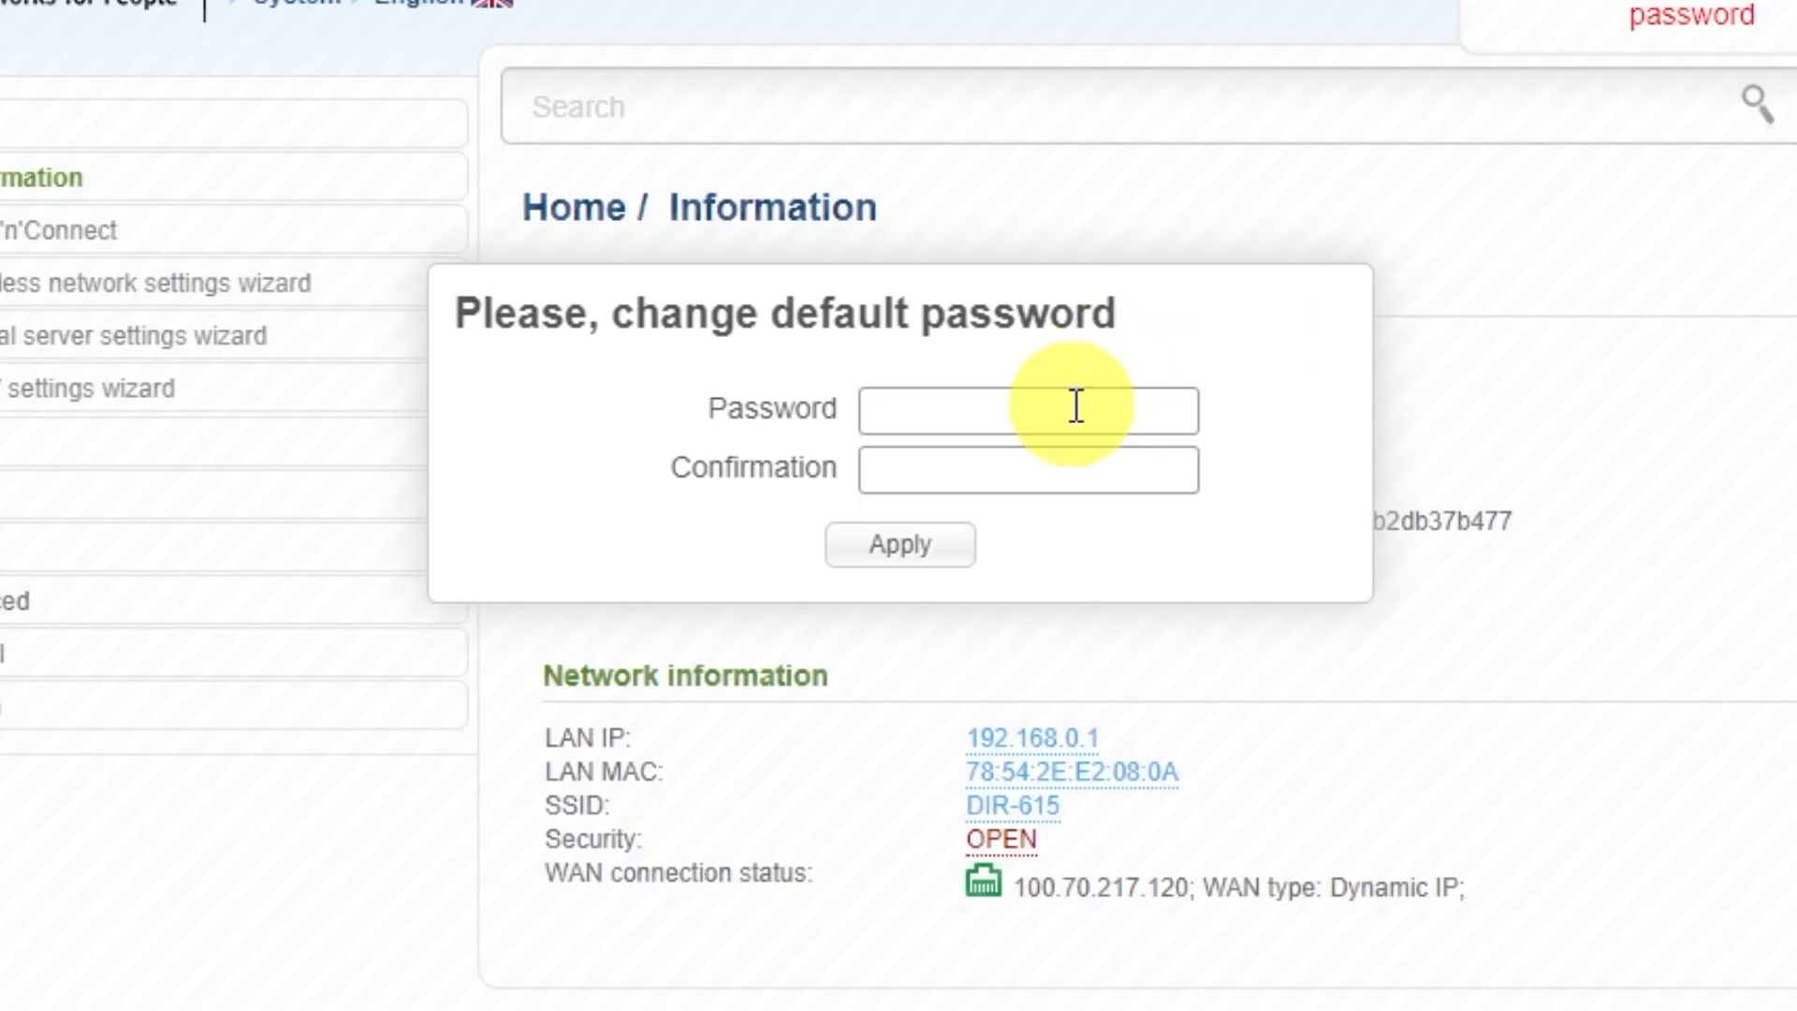
Step: Enter a new admin password in Password and Confirmation and apply it
left_click(977, 331)
type("•••••••••")
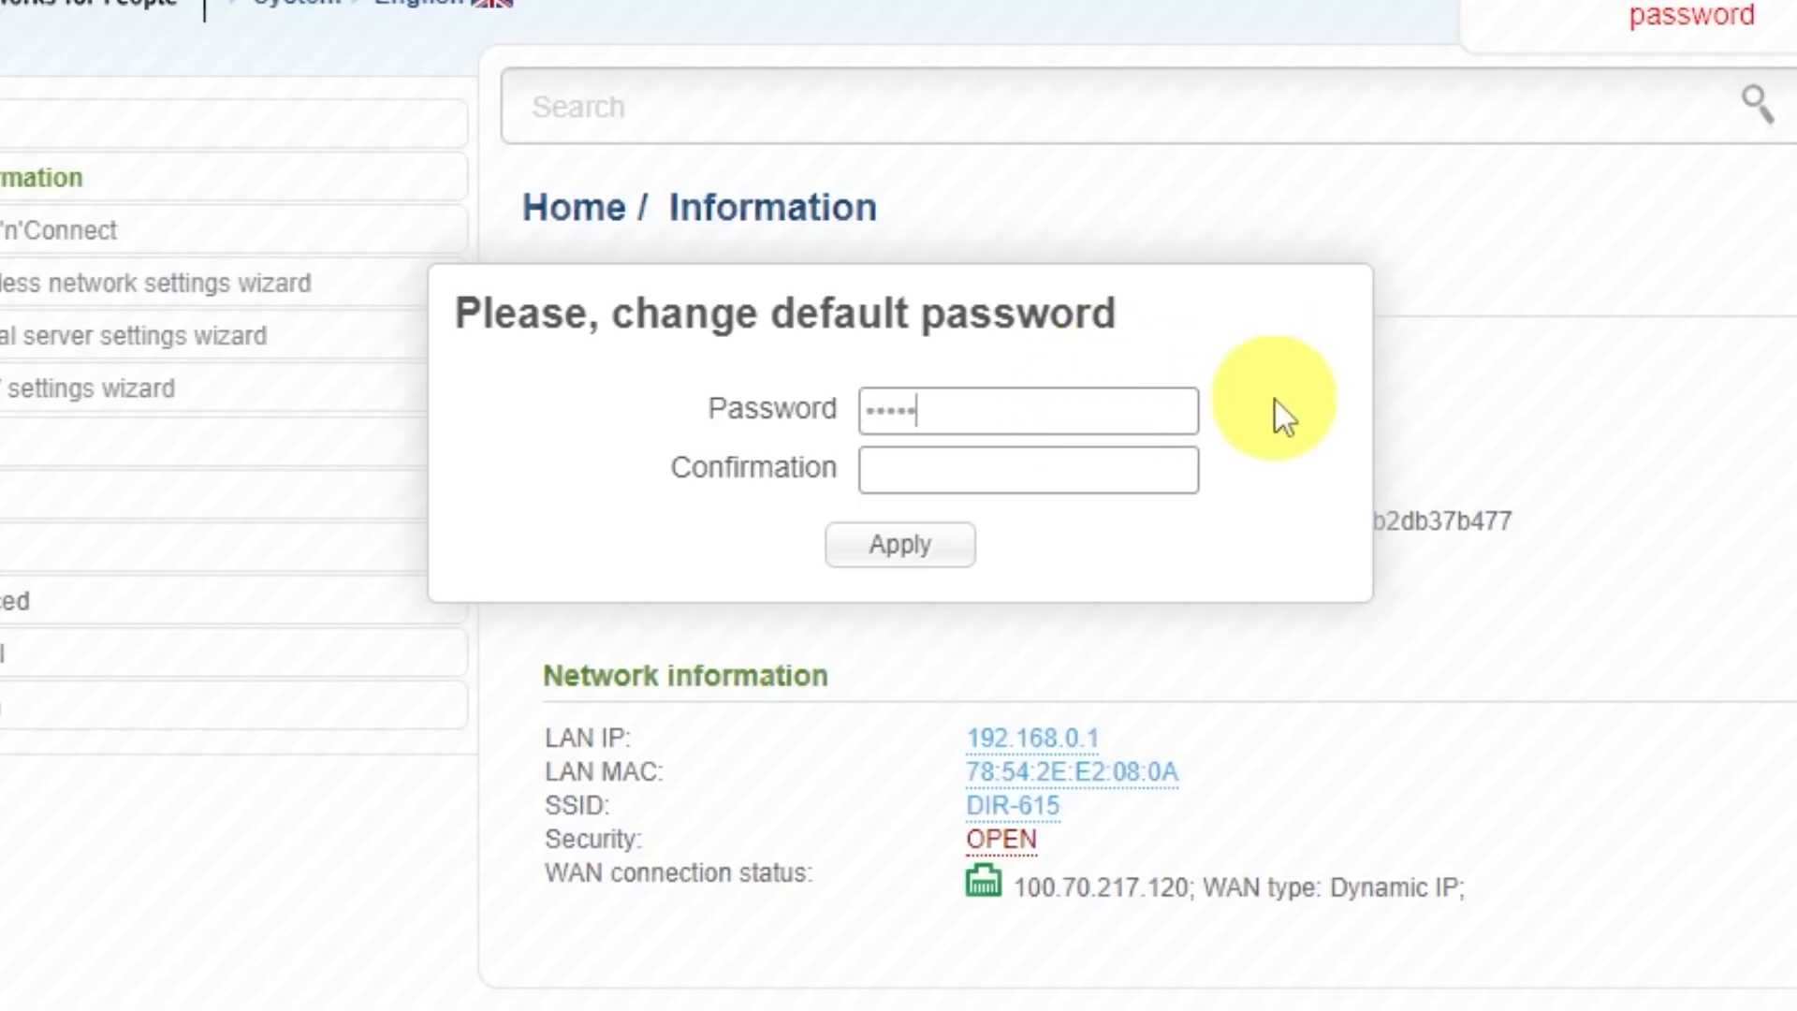
left_click(1162, 461)
type("•••••••••")
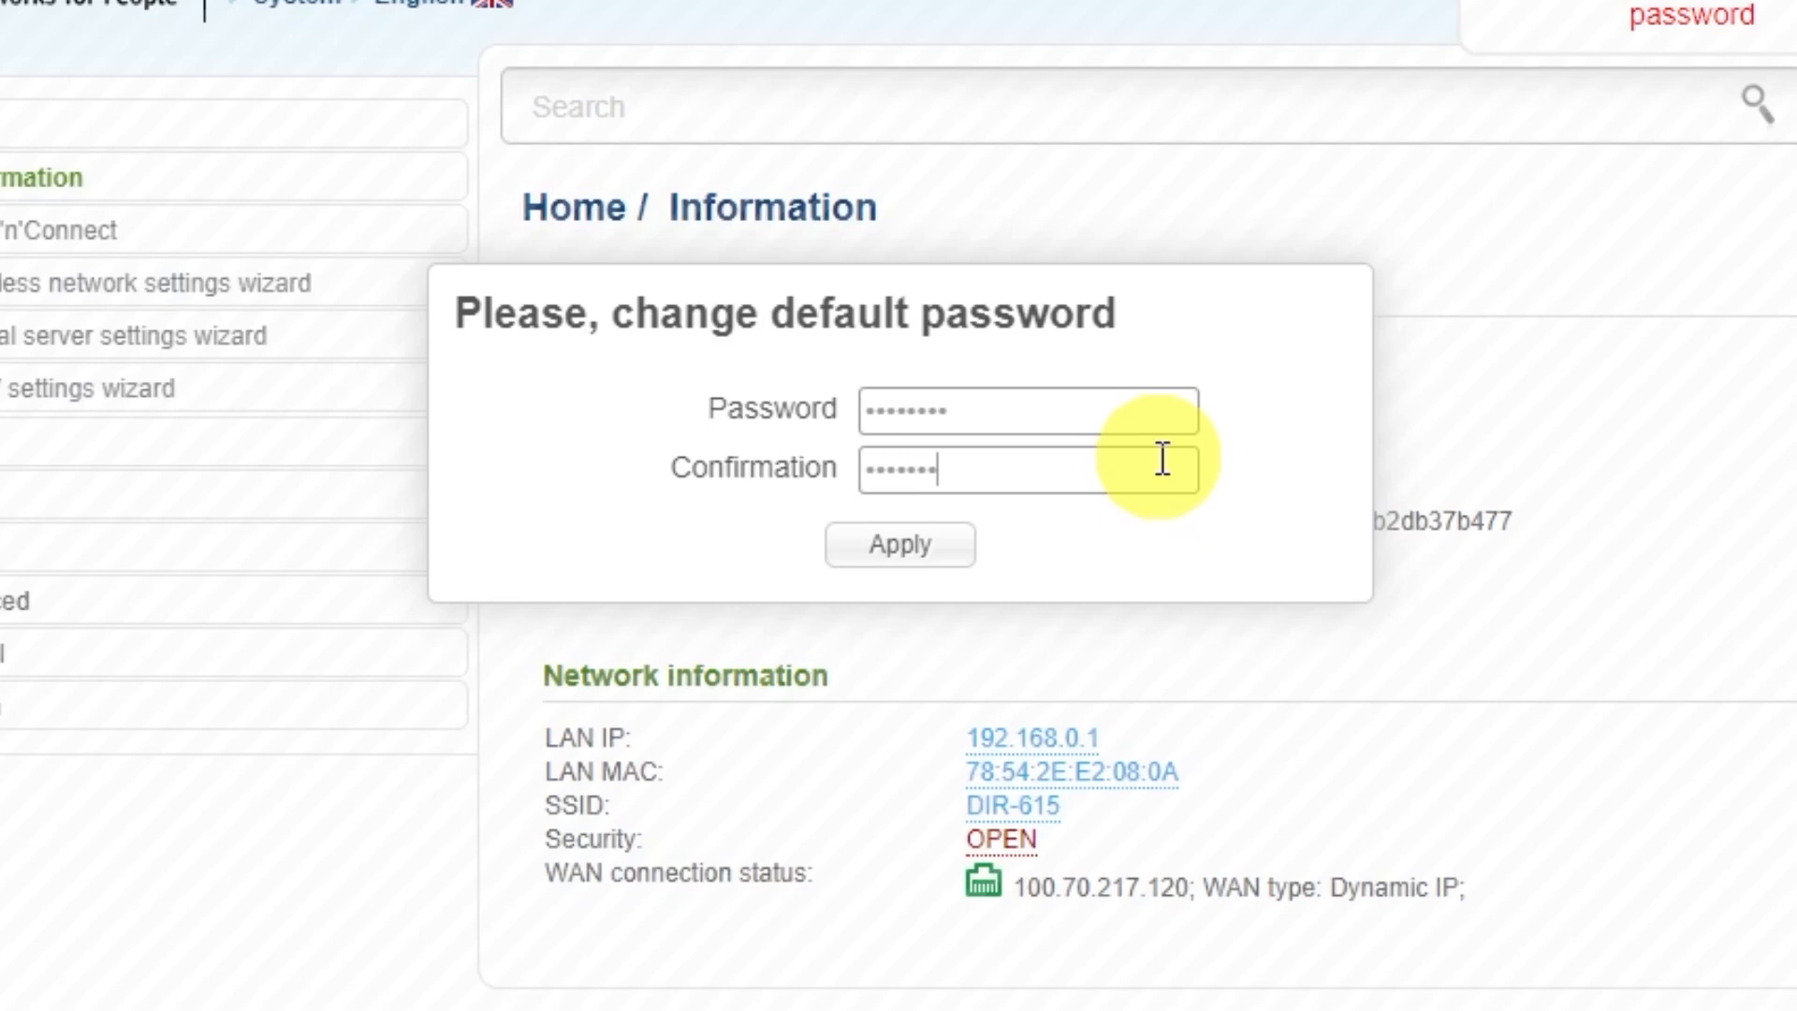
left_click(950, 547)
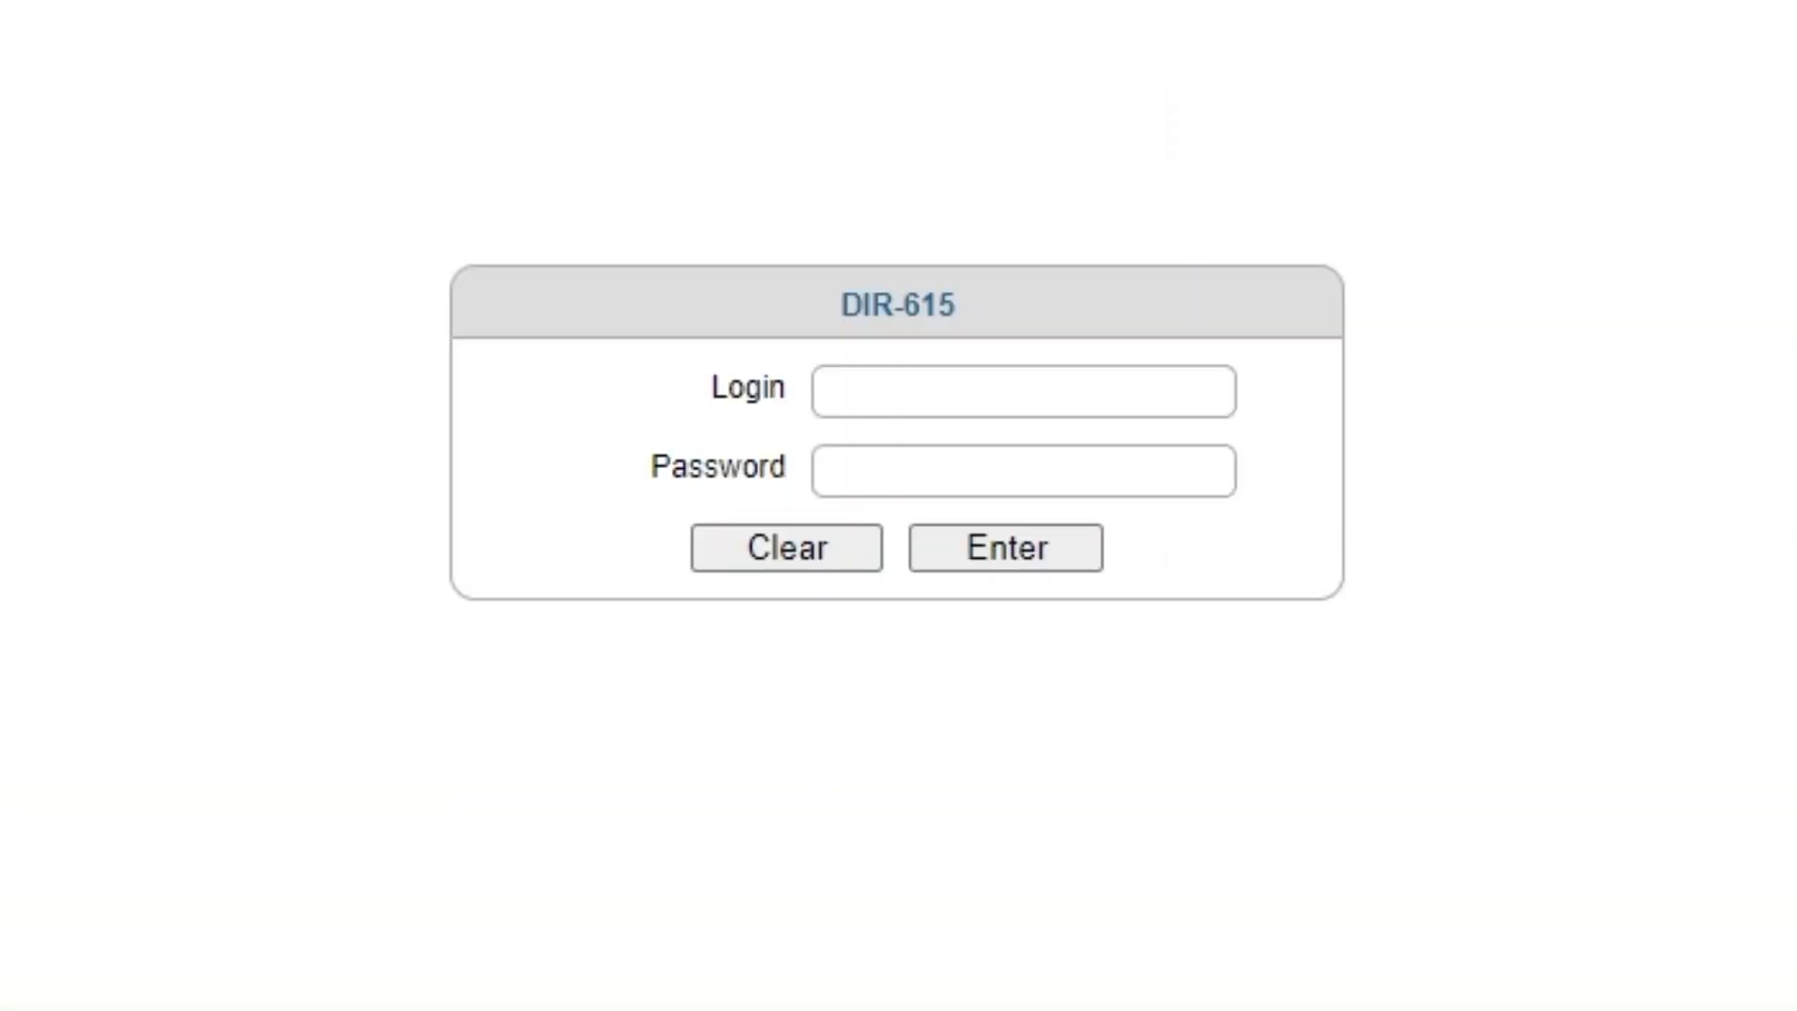
Step: Log in as admin with the new password and decline saving it in the browser
left_click(963, 389)
type("admin")
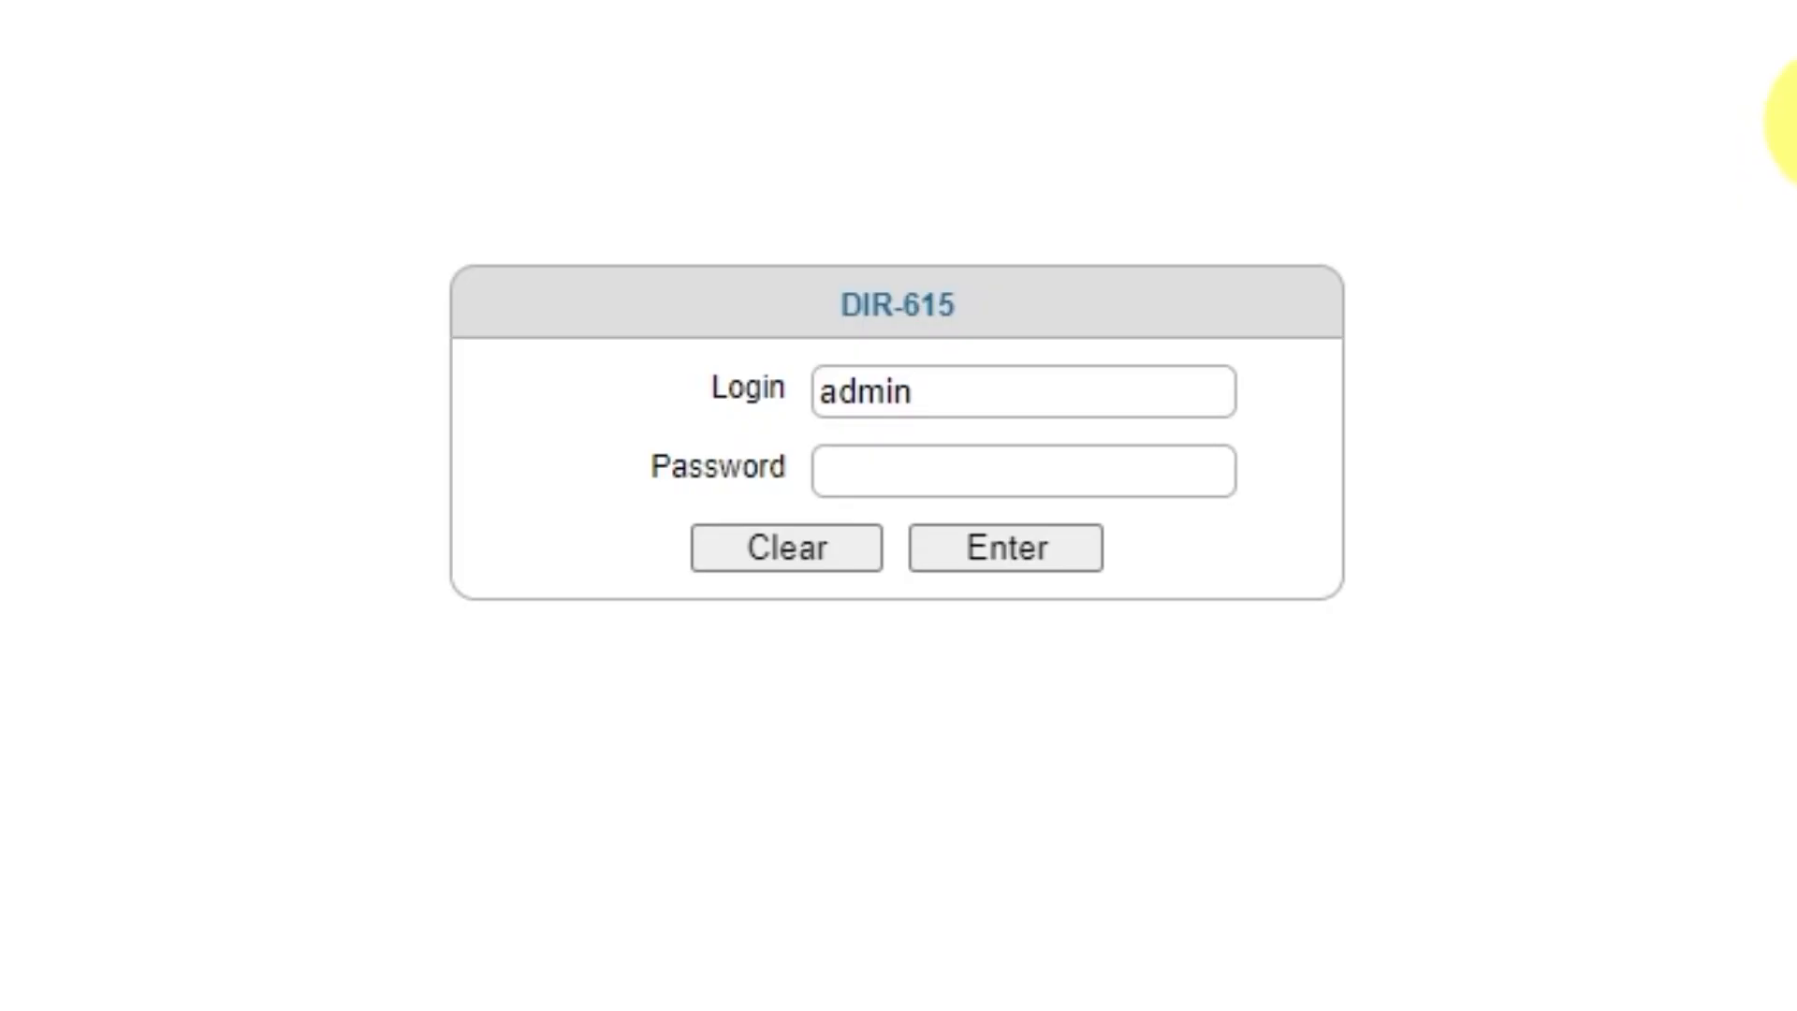
left_click(1095, 475)
type("admin123")
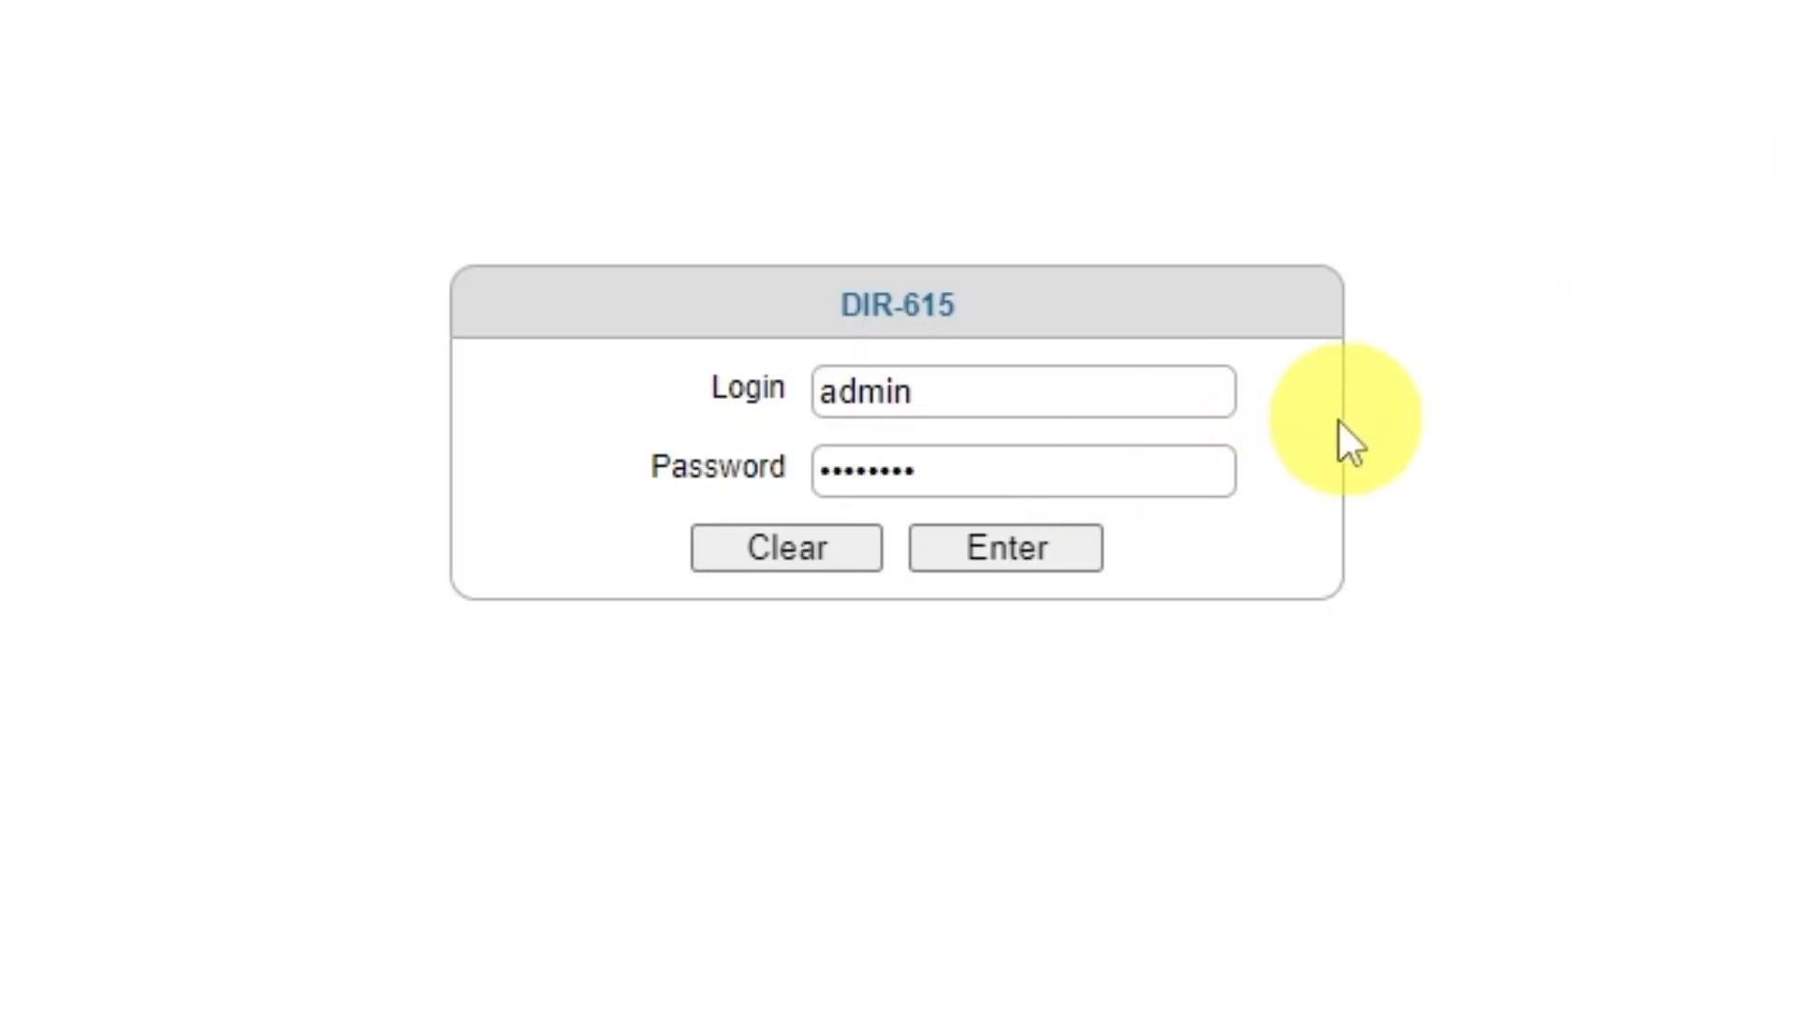
left_click(988, 562)
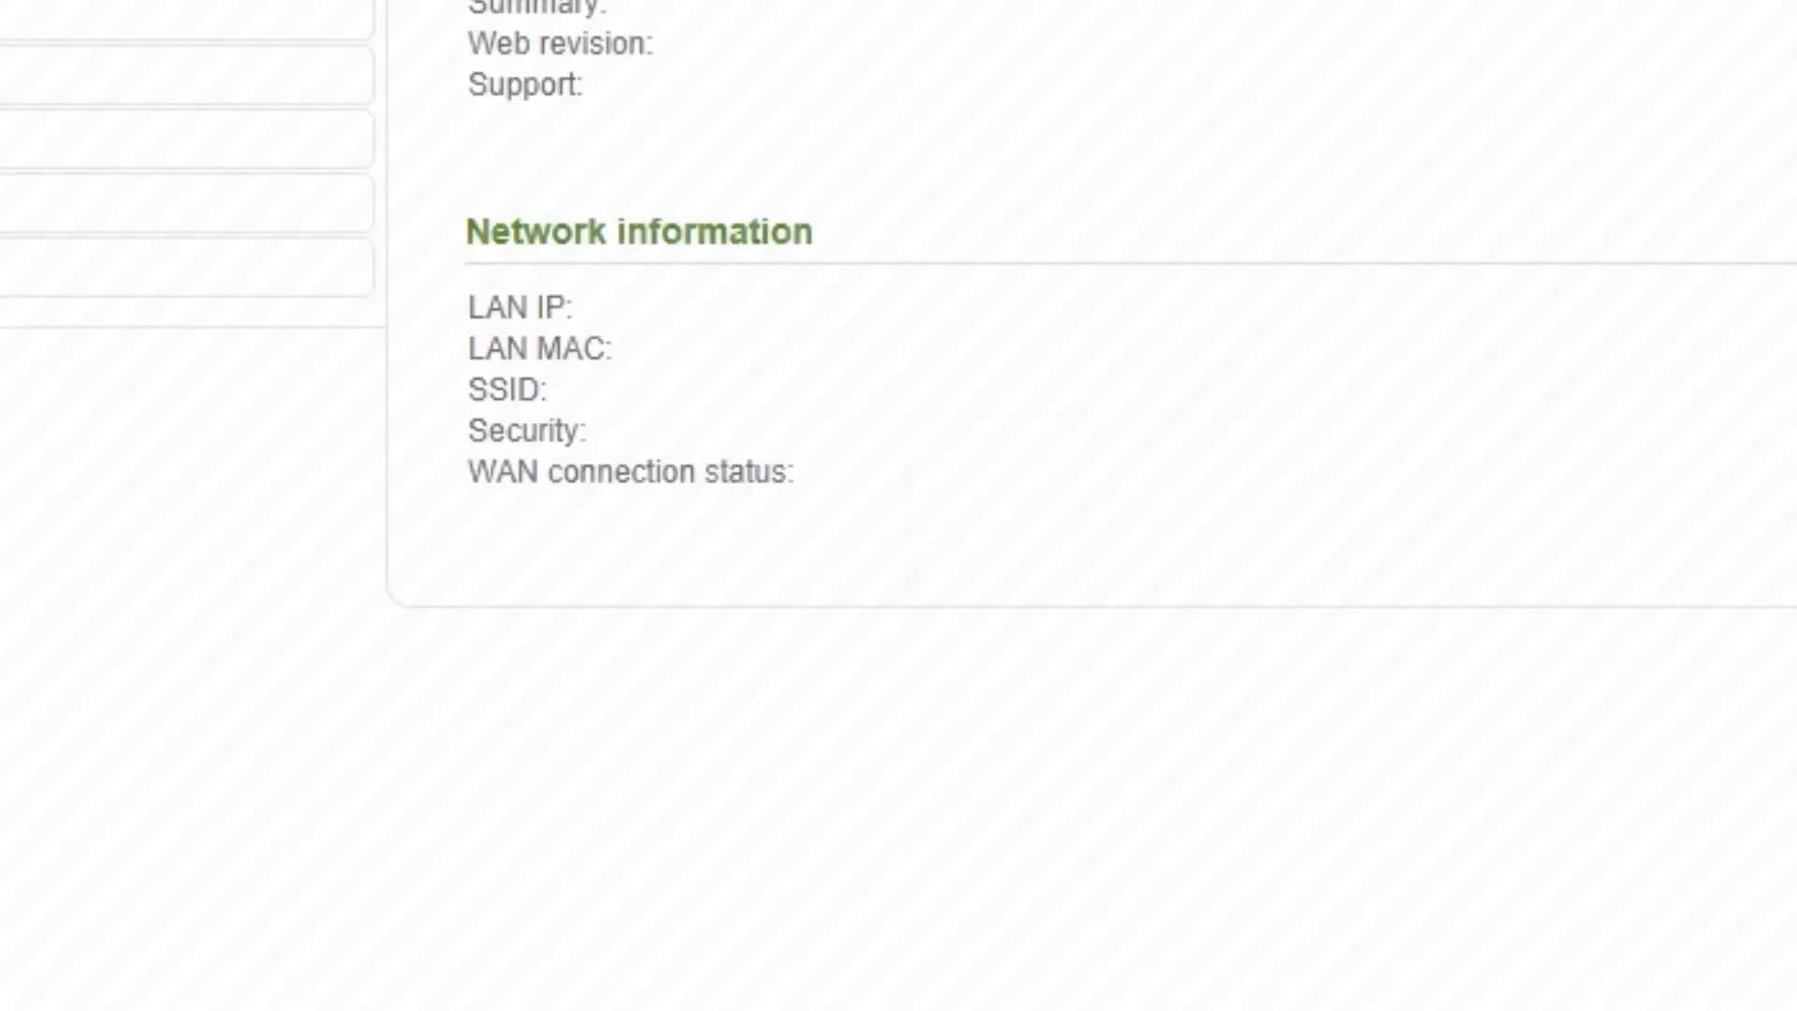
left_click(1645, 249)
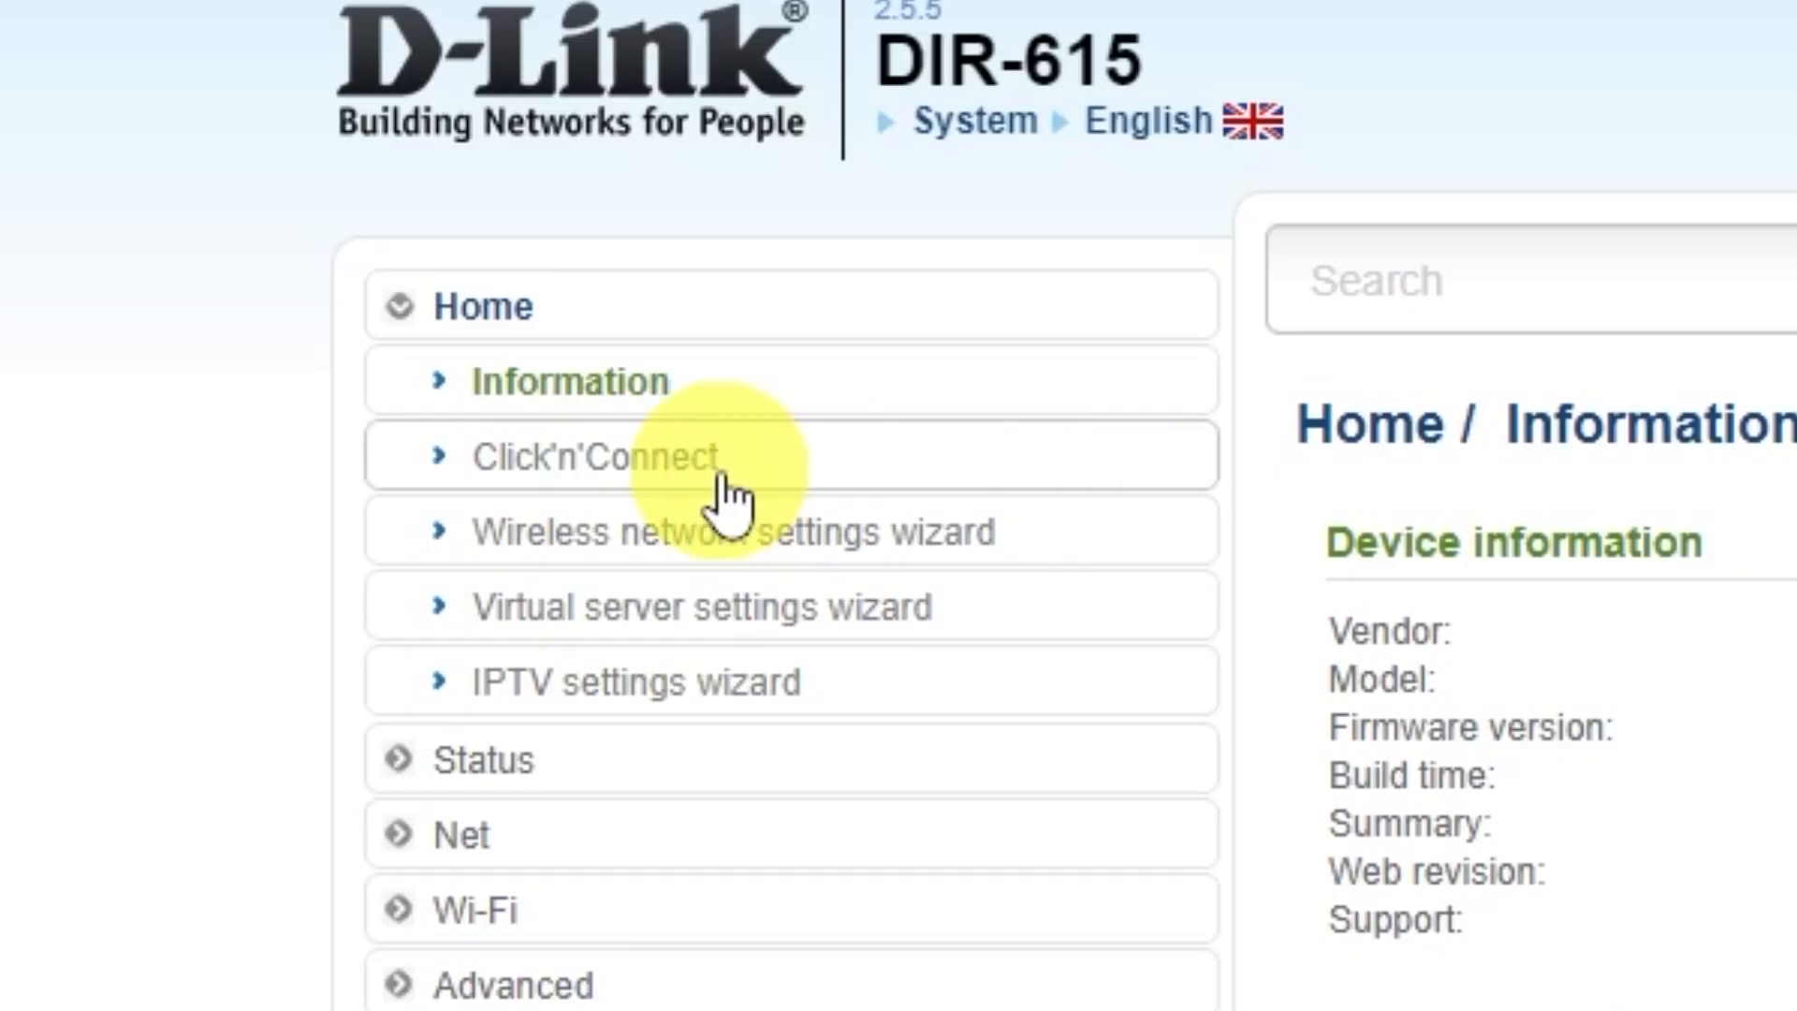
Step: Start the Click'n'Connect wizard and choose Dynamic IP as the connection type
left_click(680, 459)
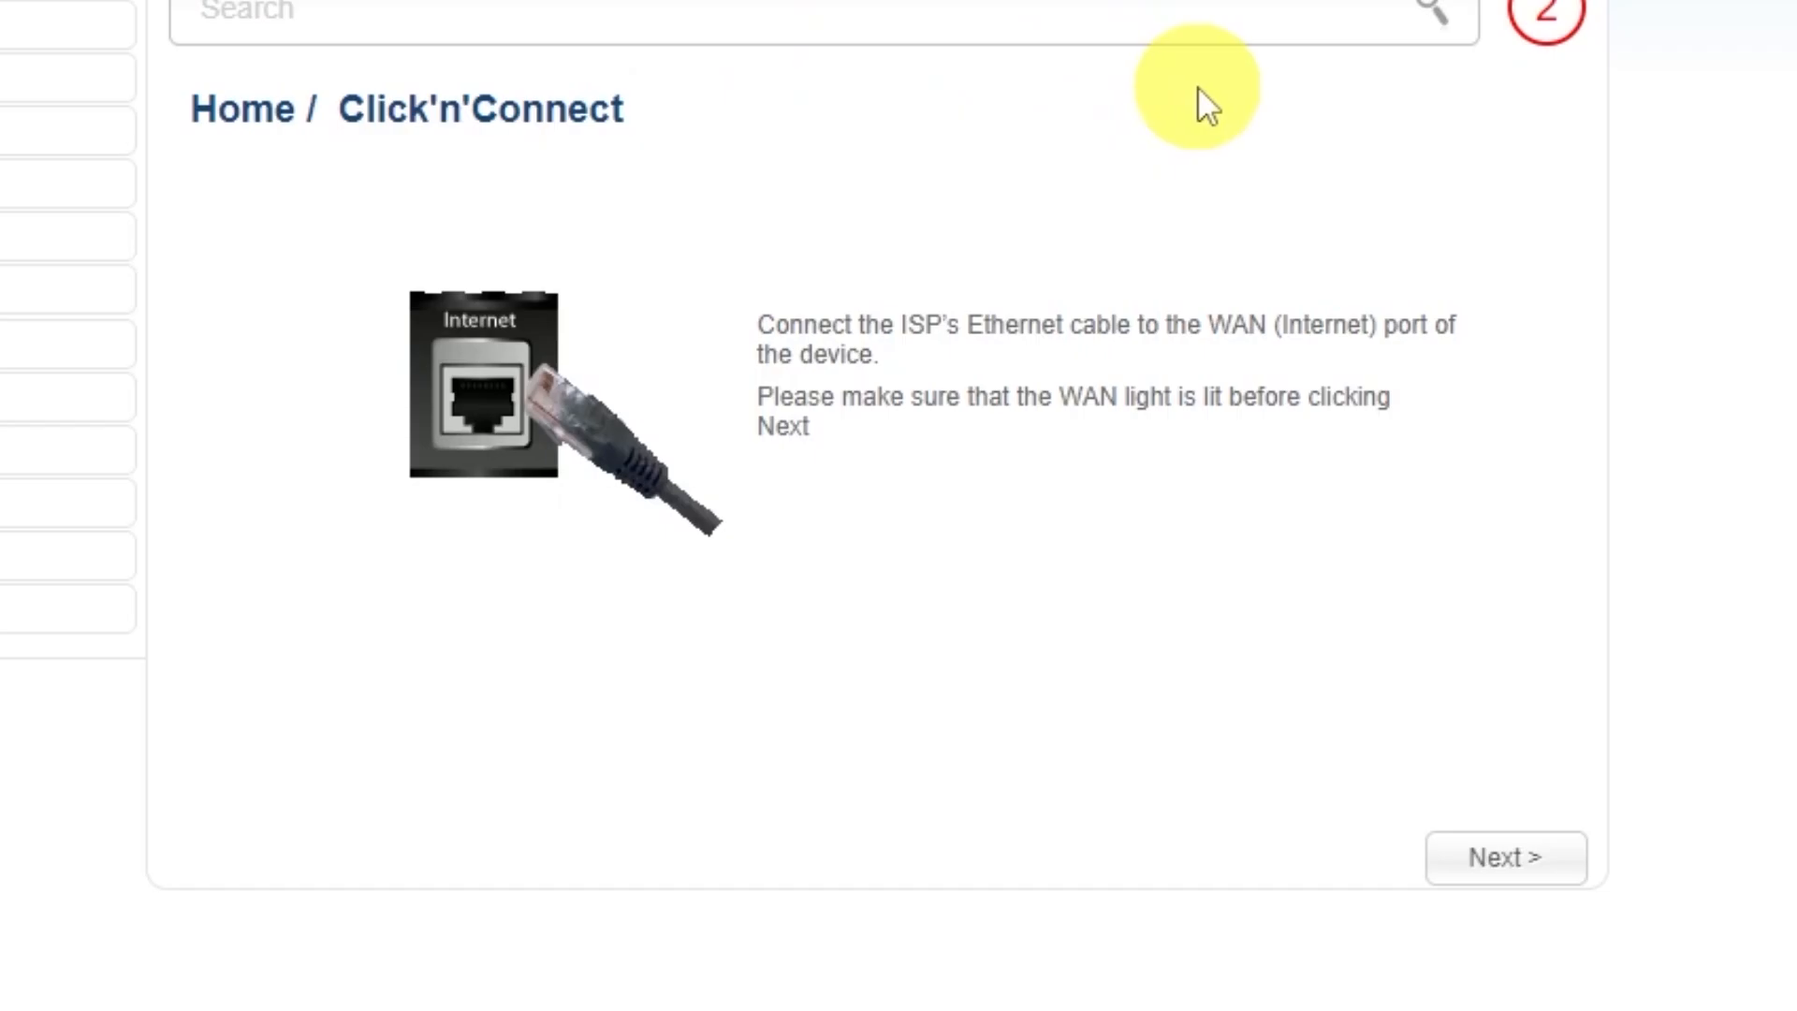
left_click(1502, 861)
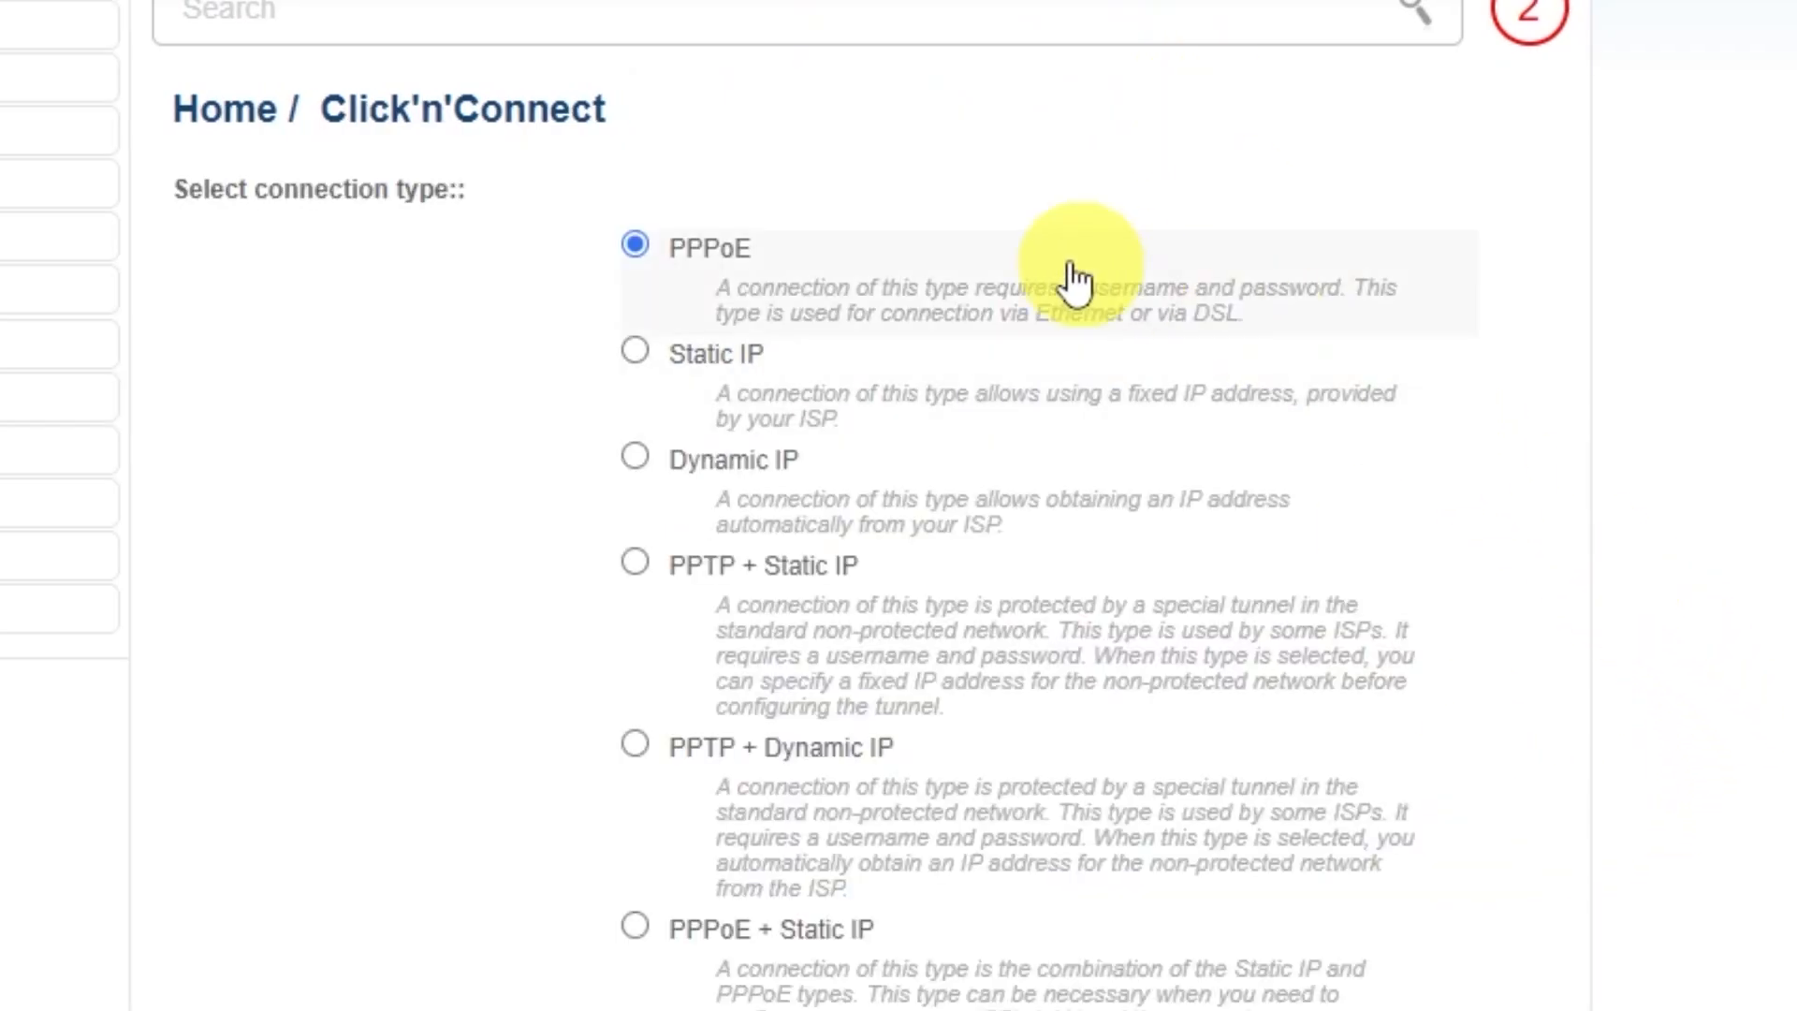
scroll(630, 655, "down", 4)
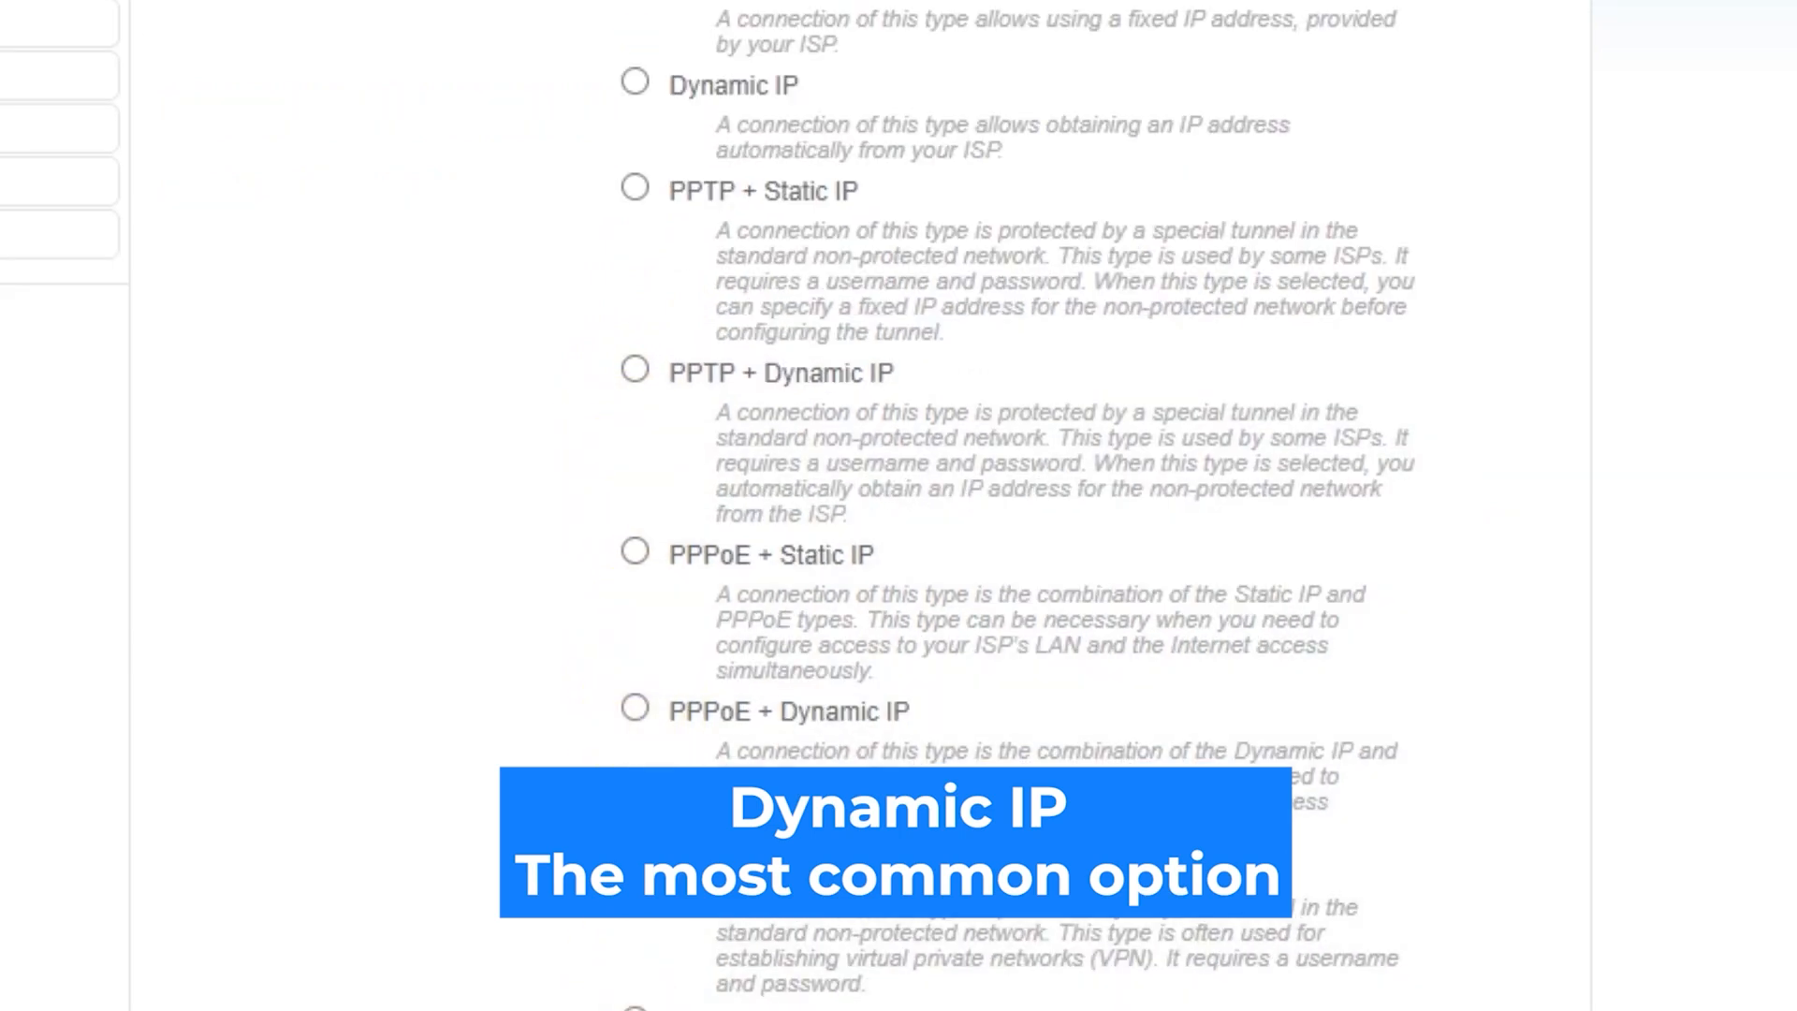
scroll(898, 505, "up", 2)
scroll(898, 506, "up", 2)
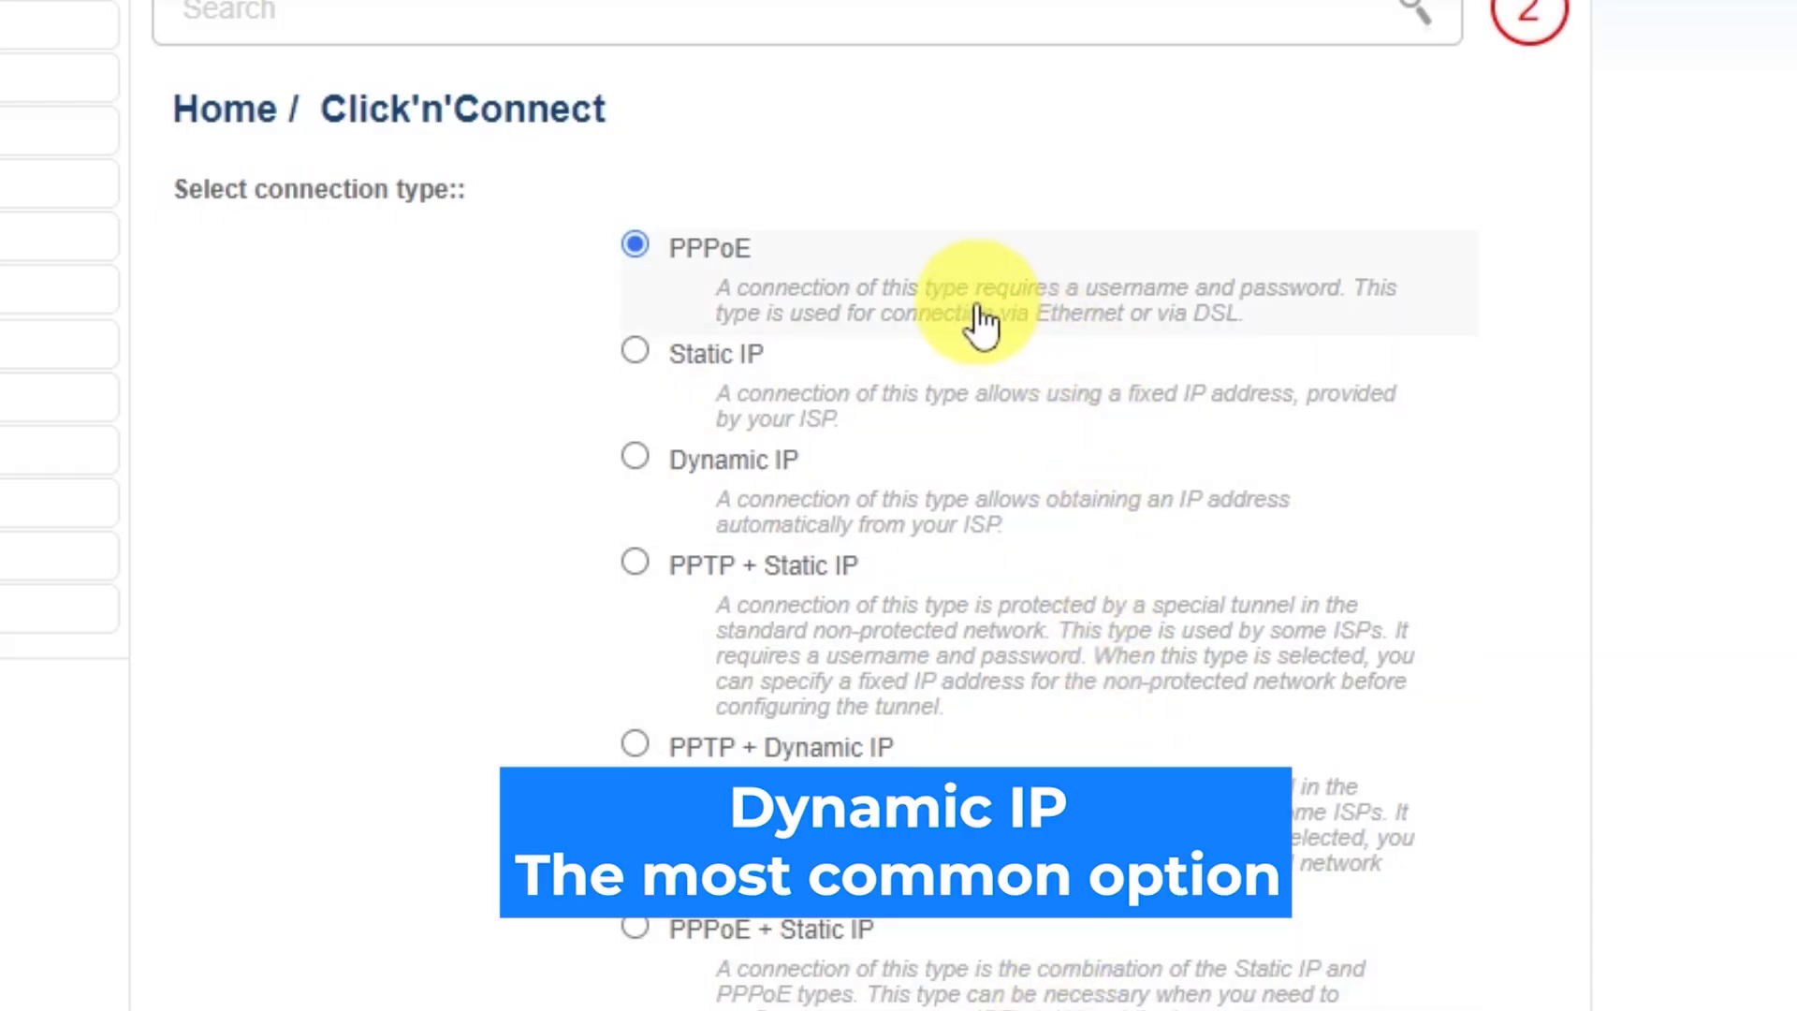
left_click(636, 455)
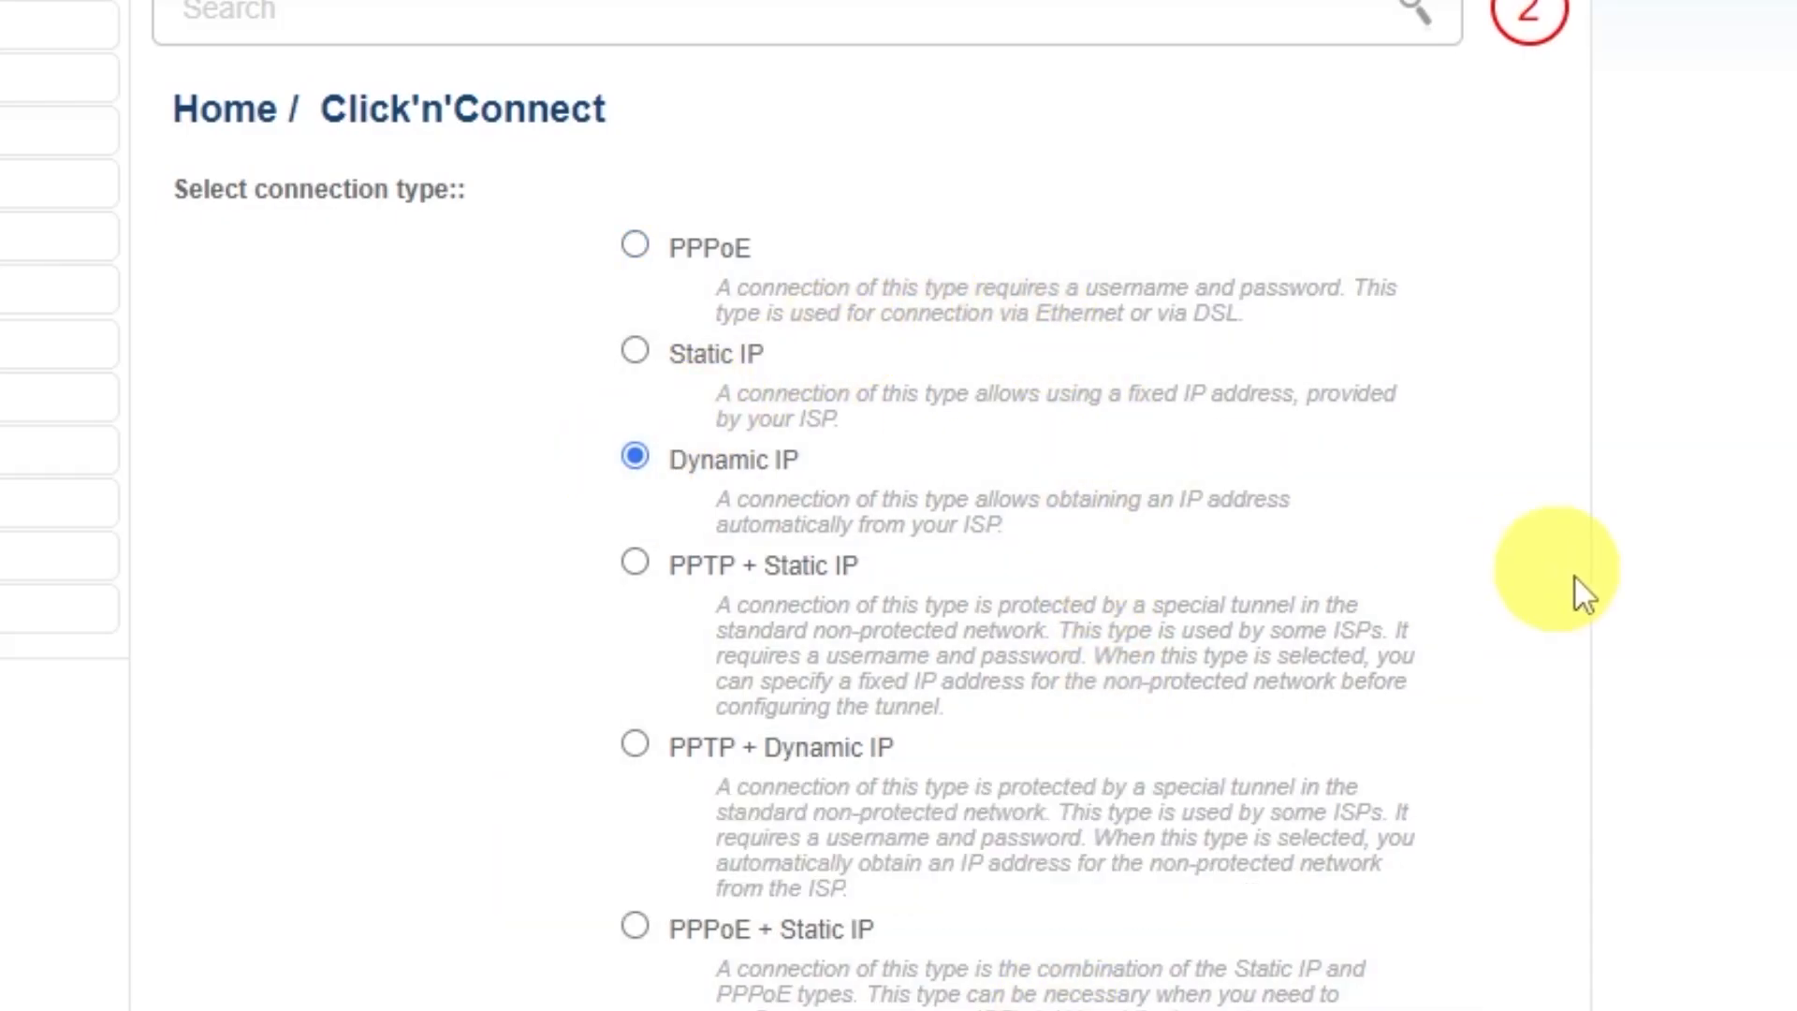
scroll(1591, 622, "down", 4)
scroll(1591, 626, "down", 7)
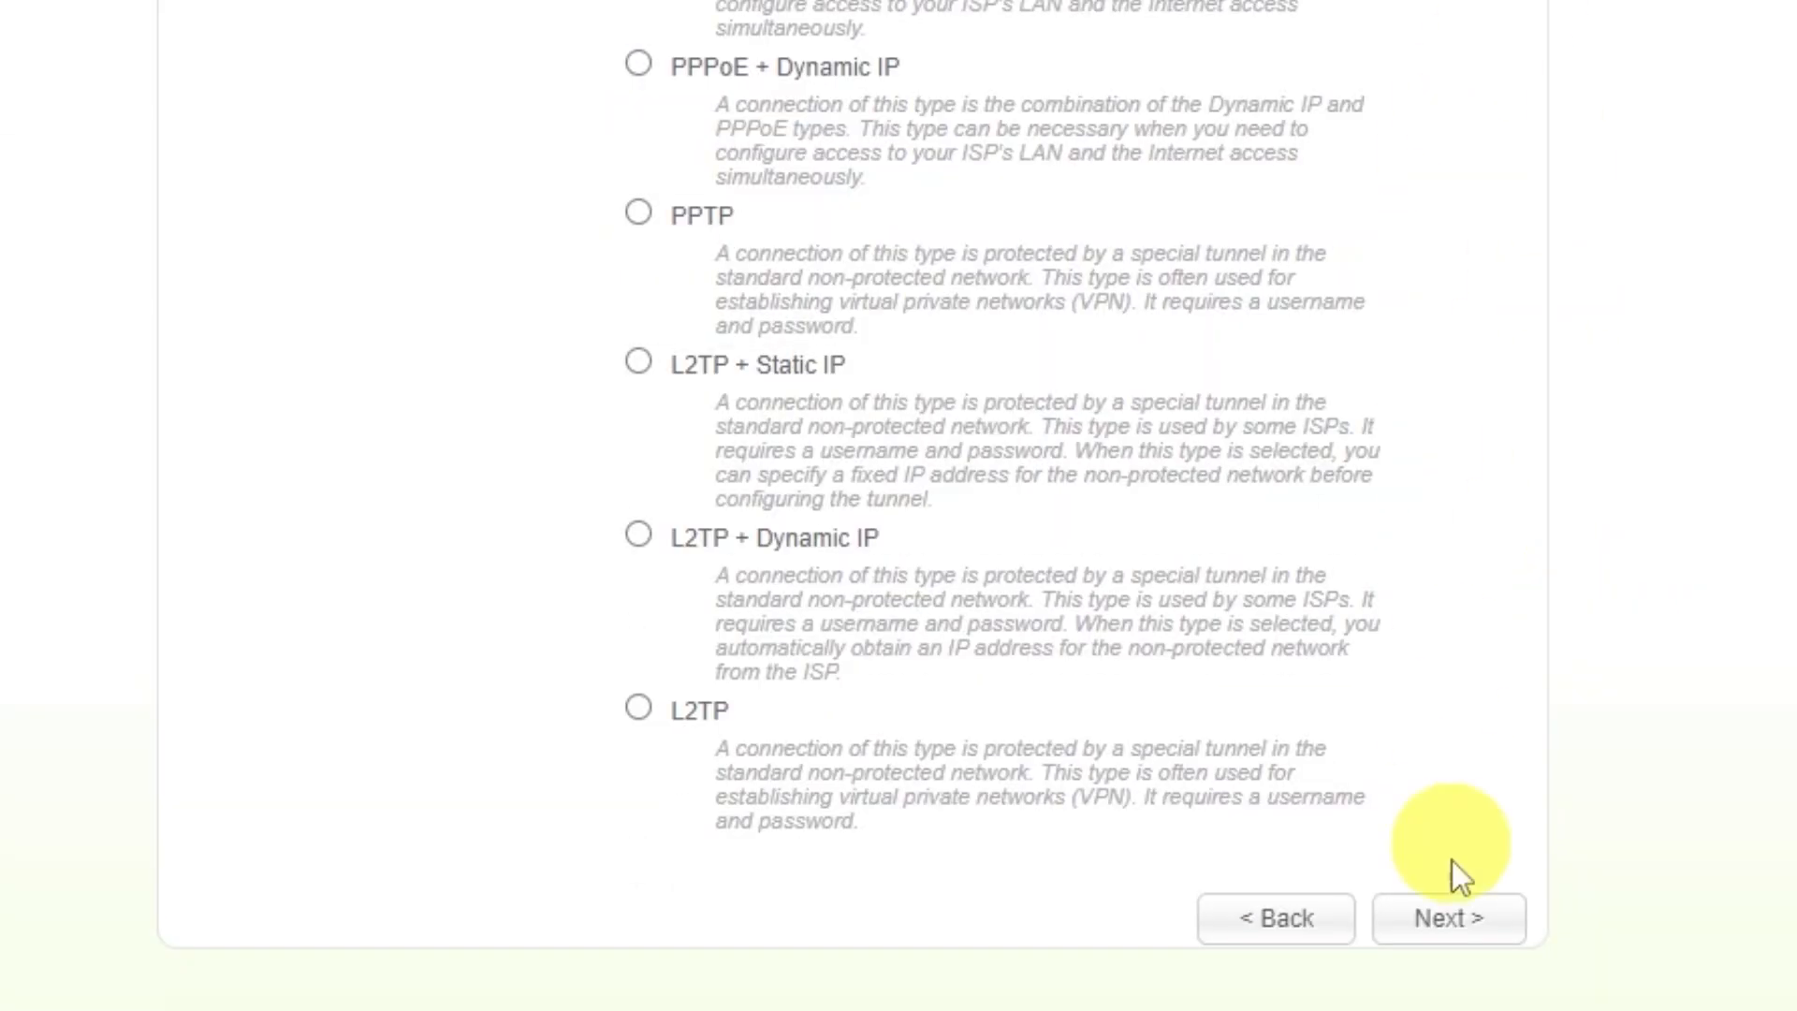
left_click(1437, 932)
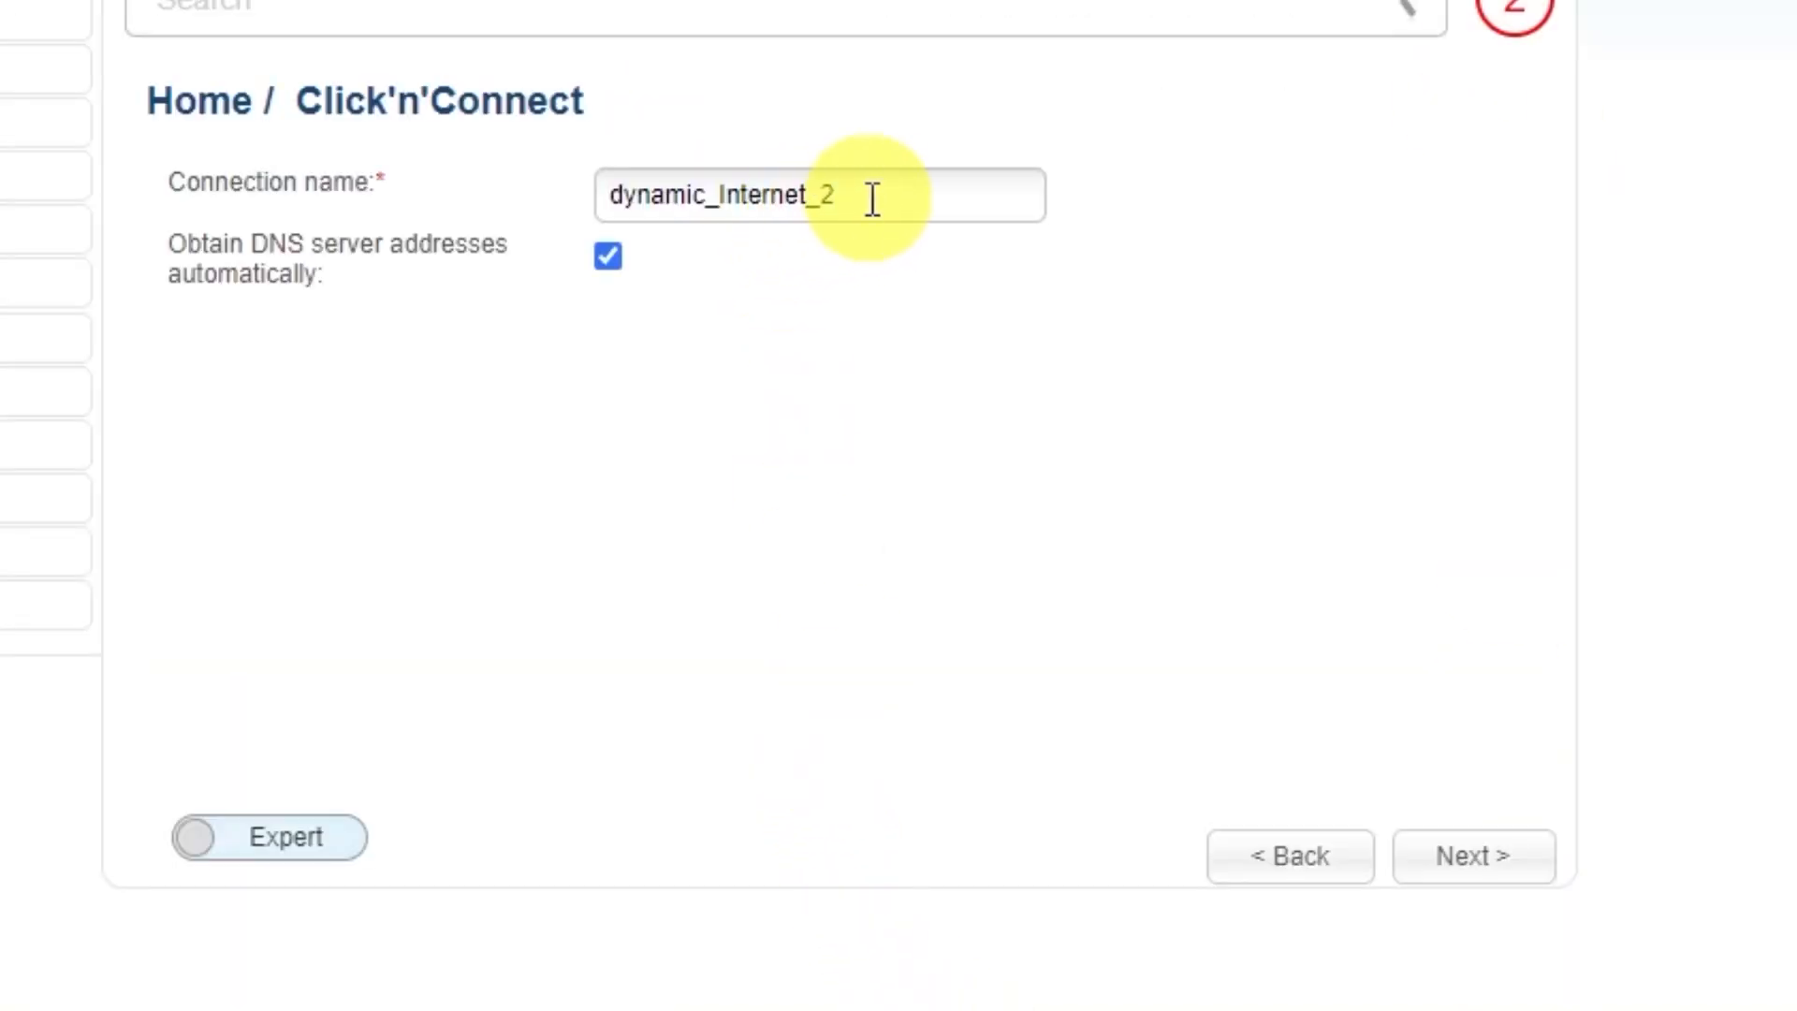
Step: Rename the connection to 'd-link wifi' and continue to the summary
left_click_drag(874, 197, 554, 183)
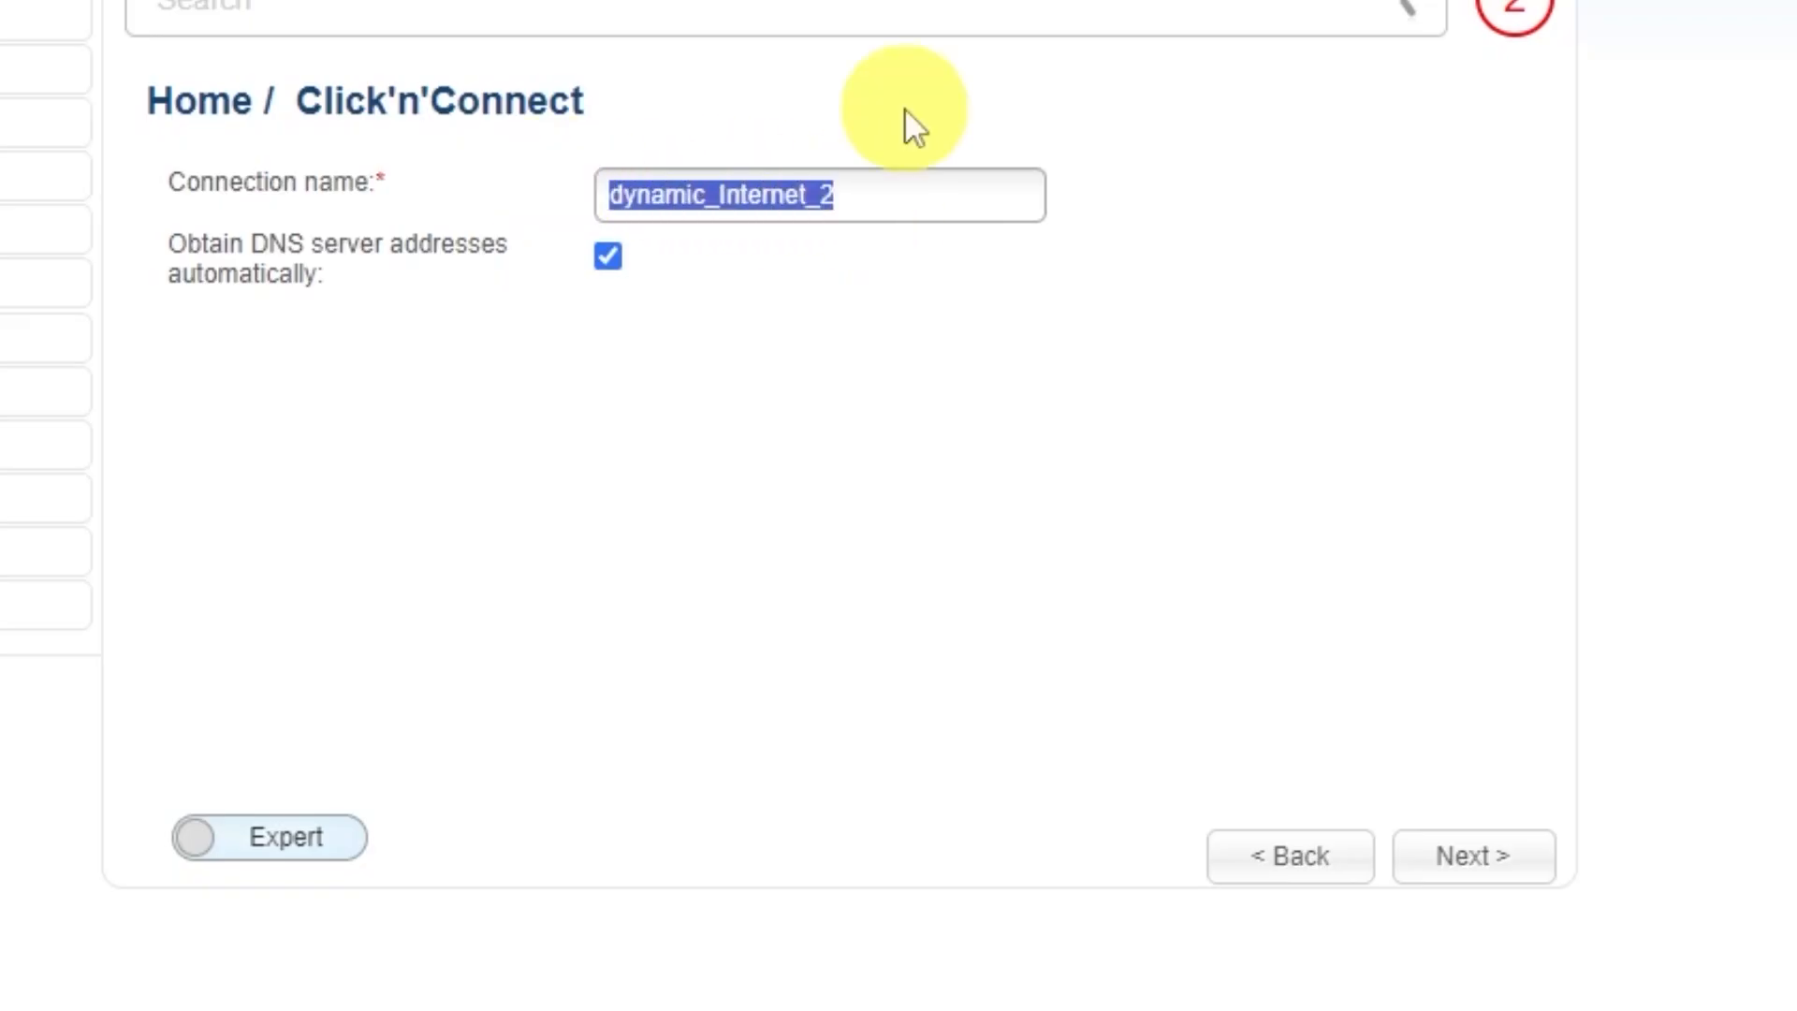
type("d-link")
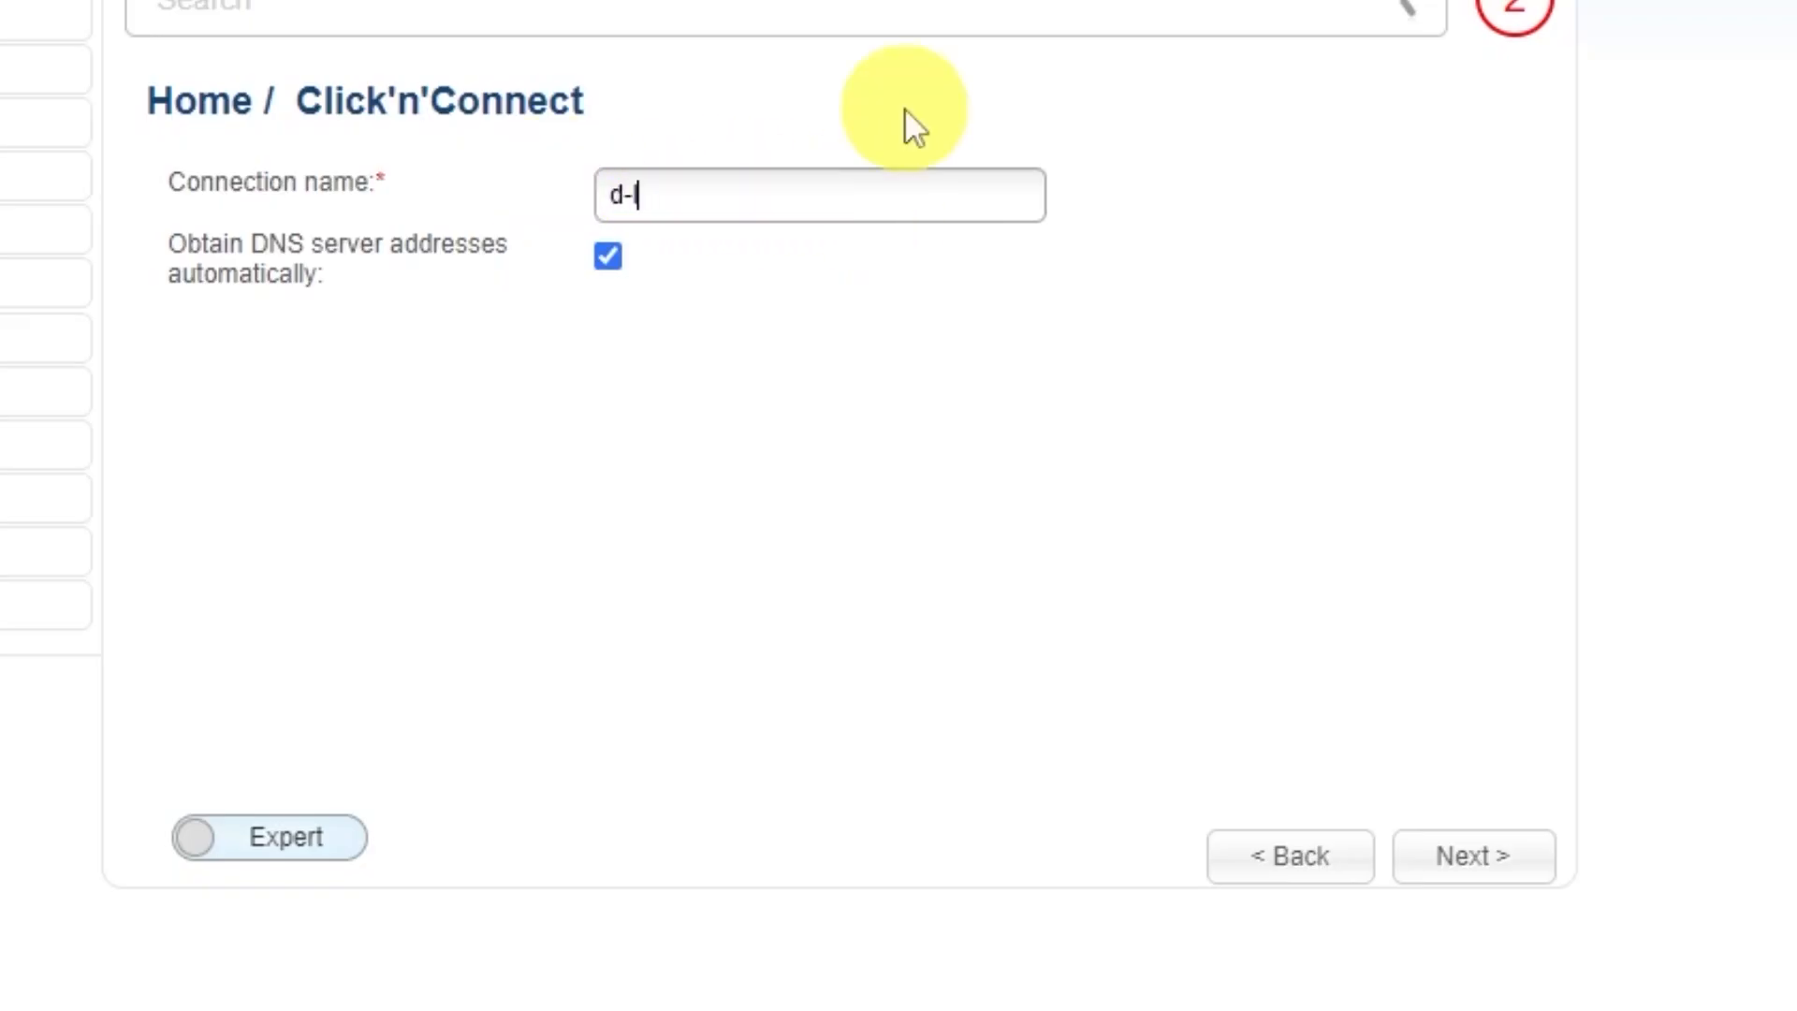
type(" wifi")
left_click(1490, 863)
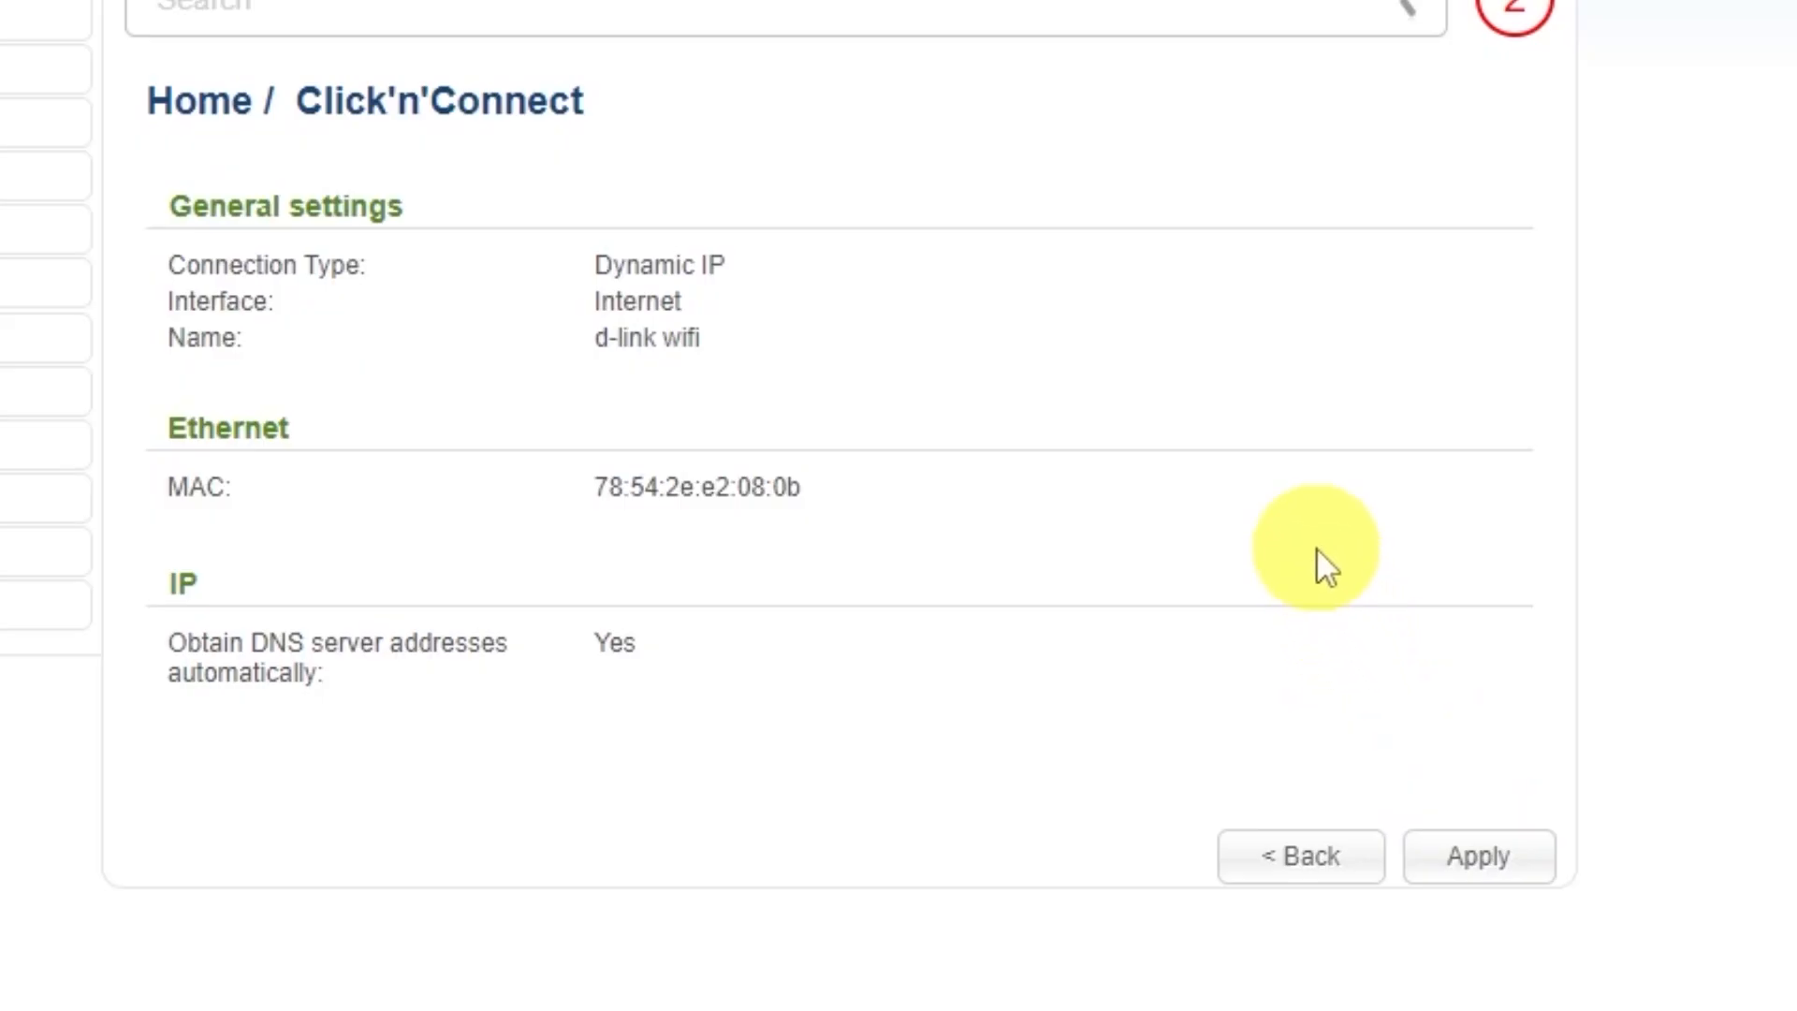
Step: Apply the Dynamic IP connection, confirm the success notice, and continue after the ping check
left_click(1478, 856)
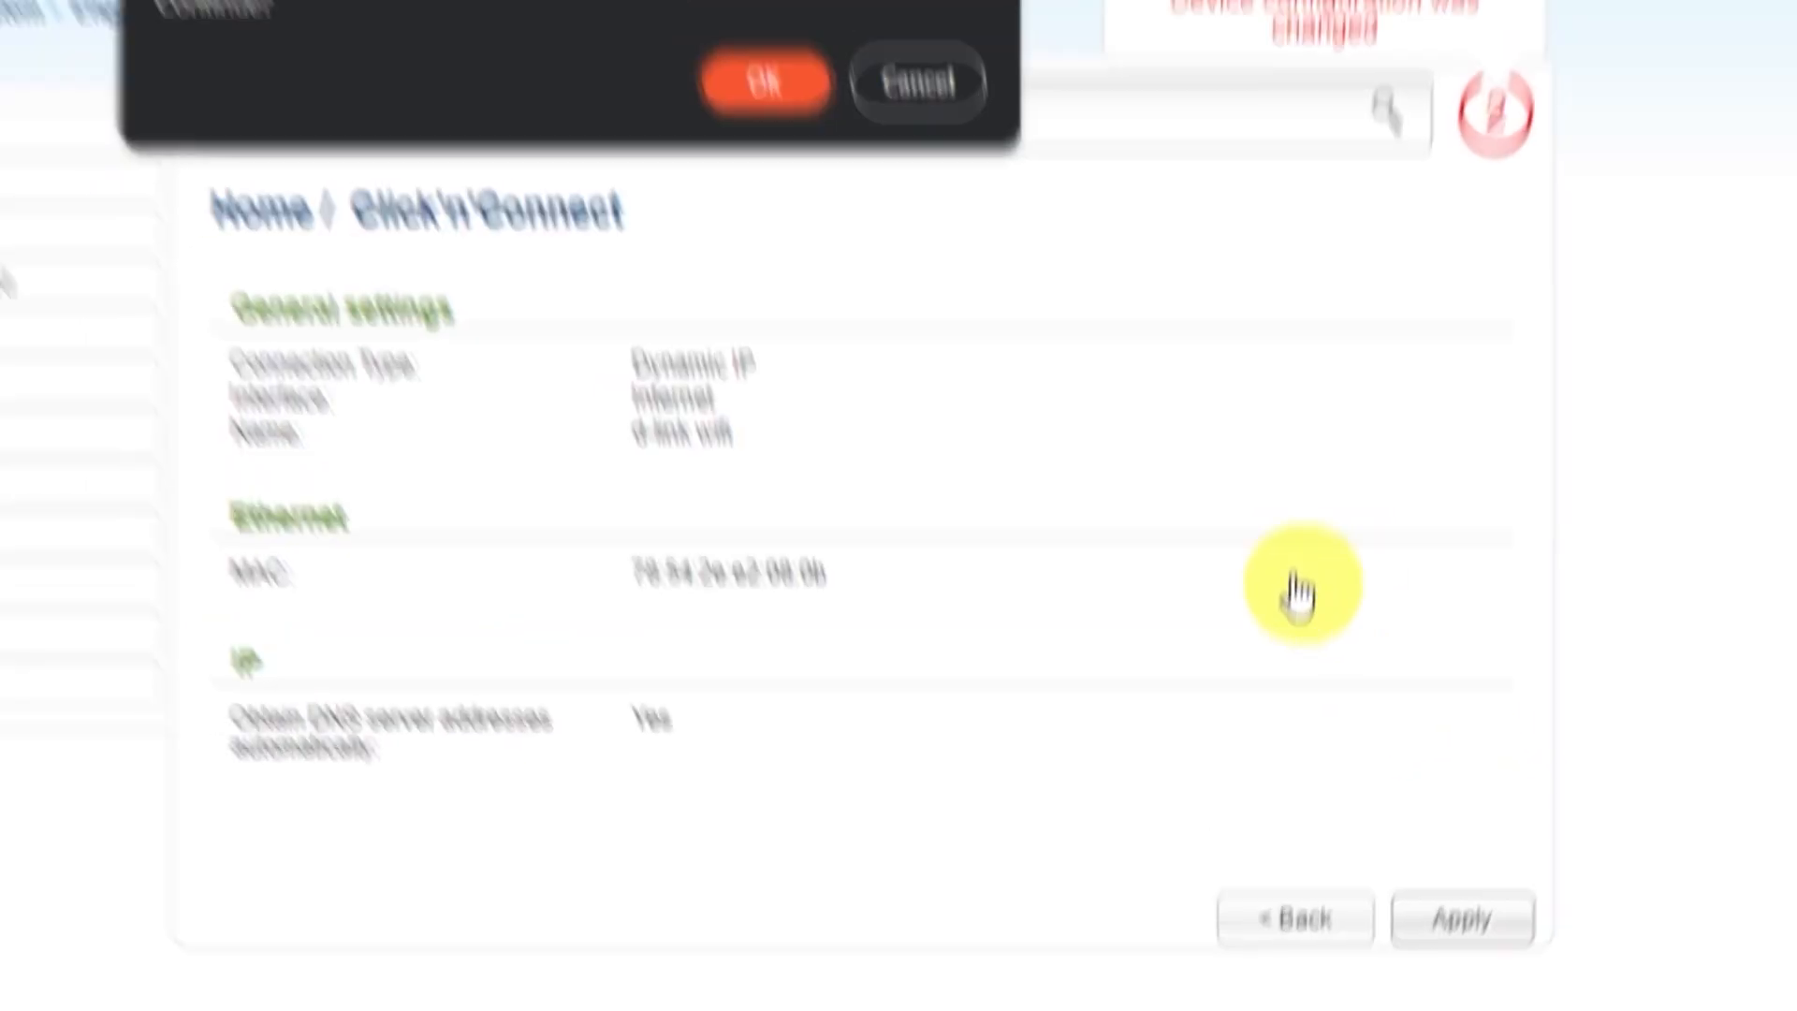
left_click(804, 84)
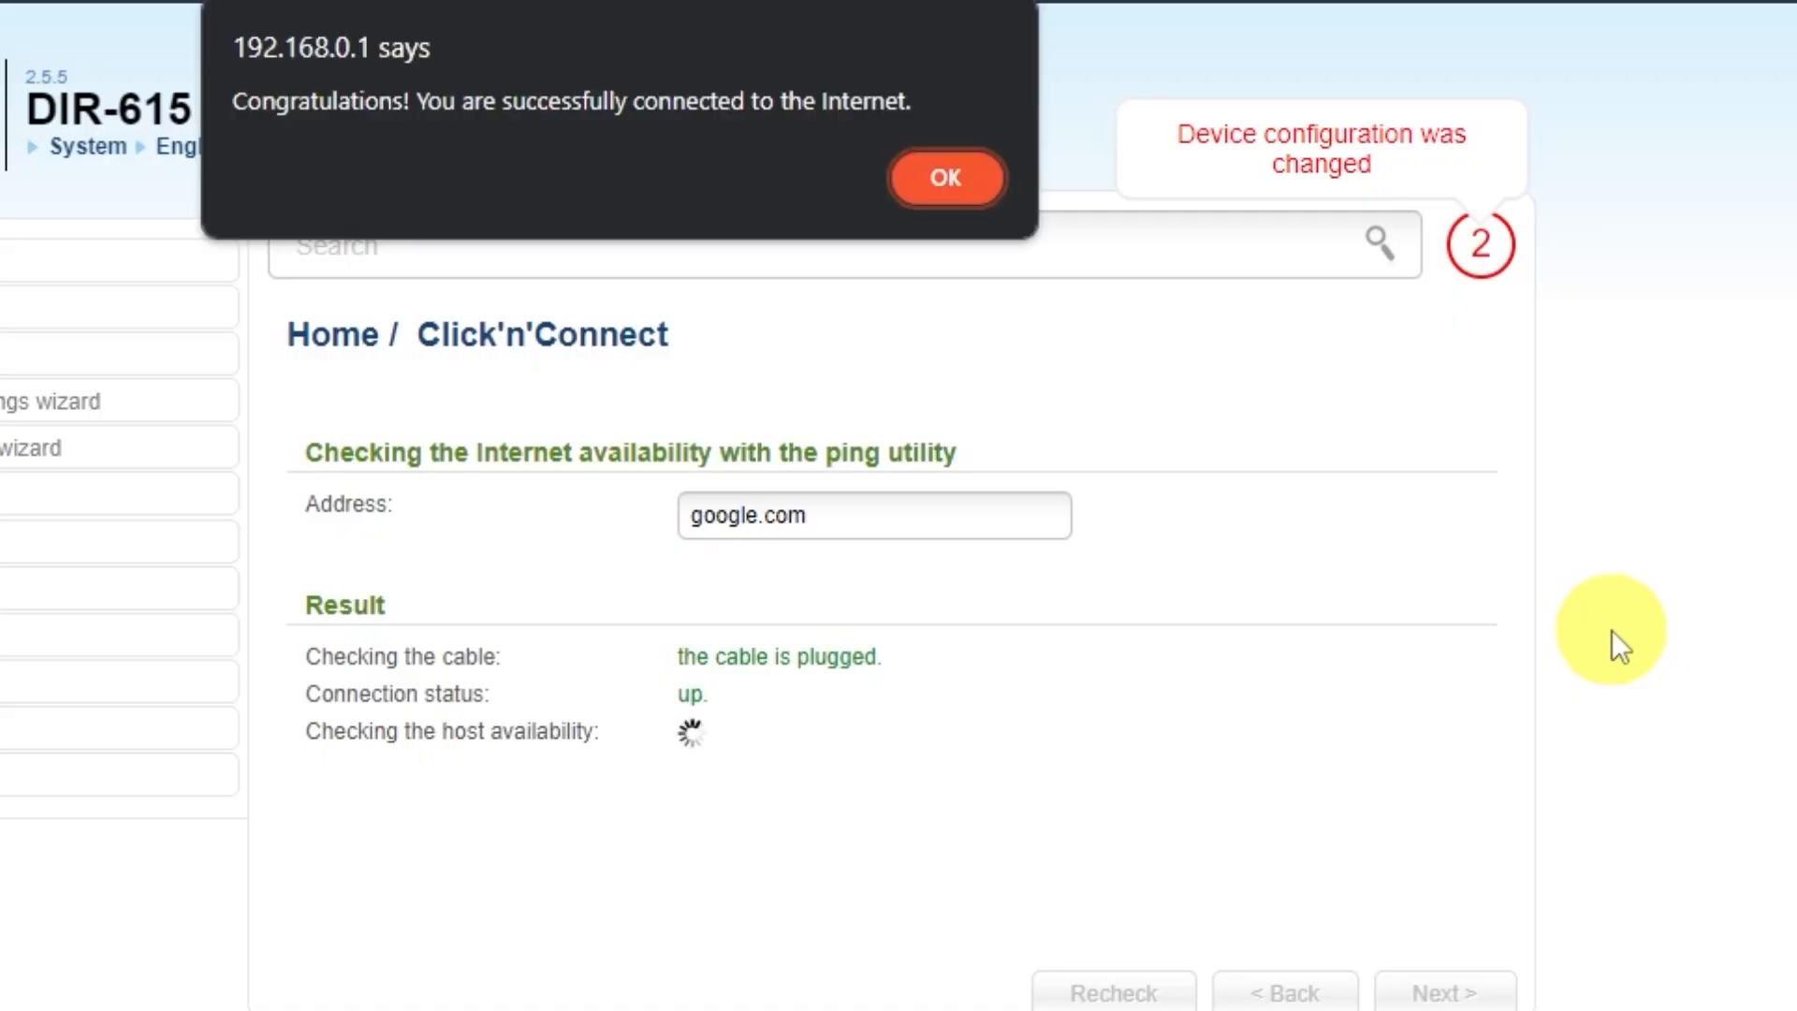
left_click(941, 182)
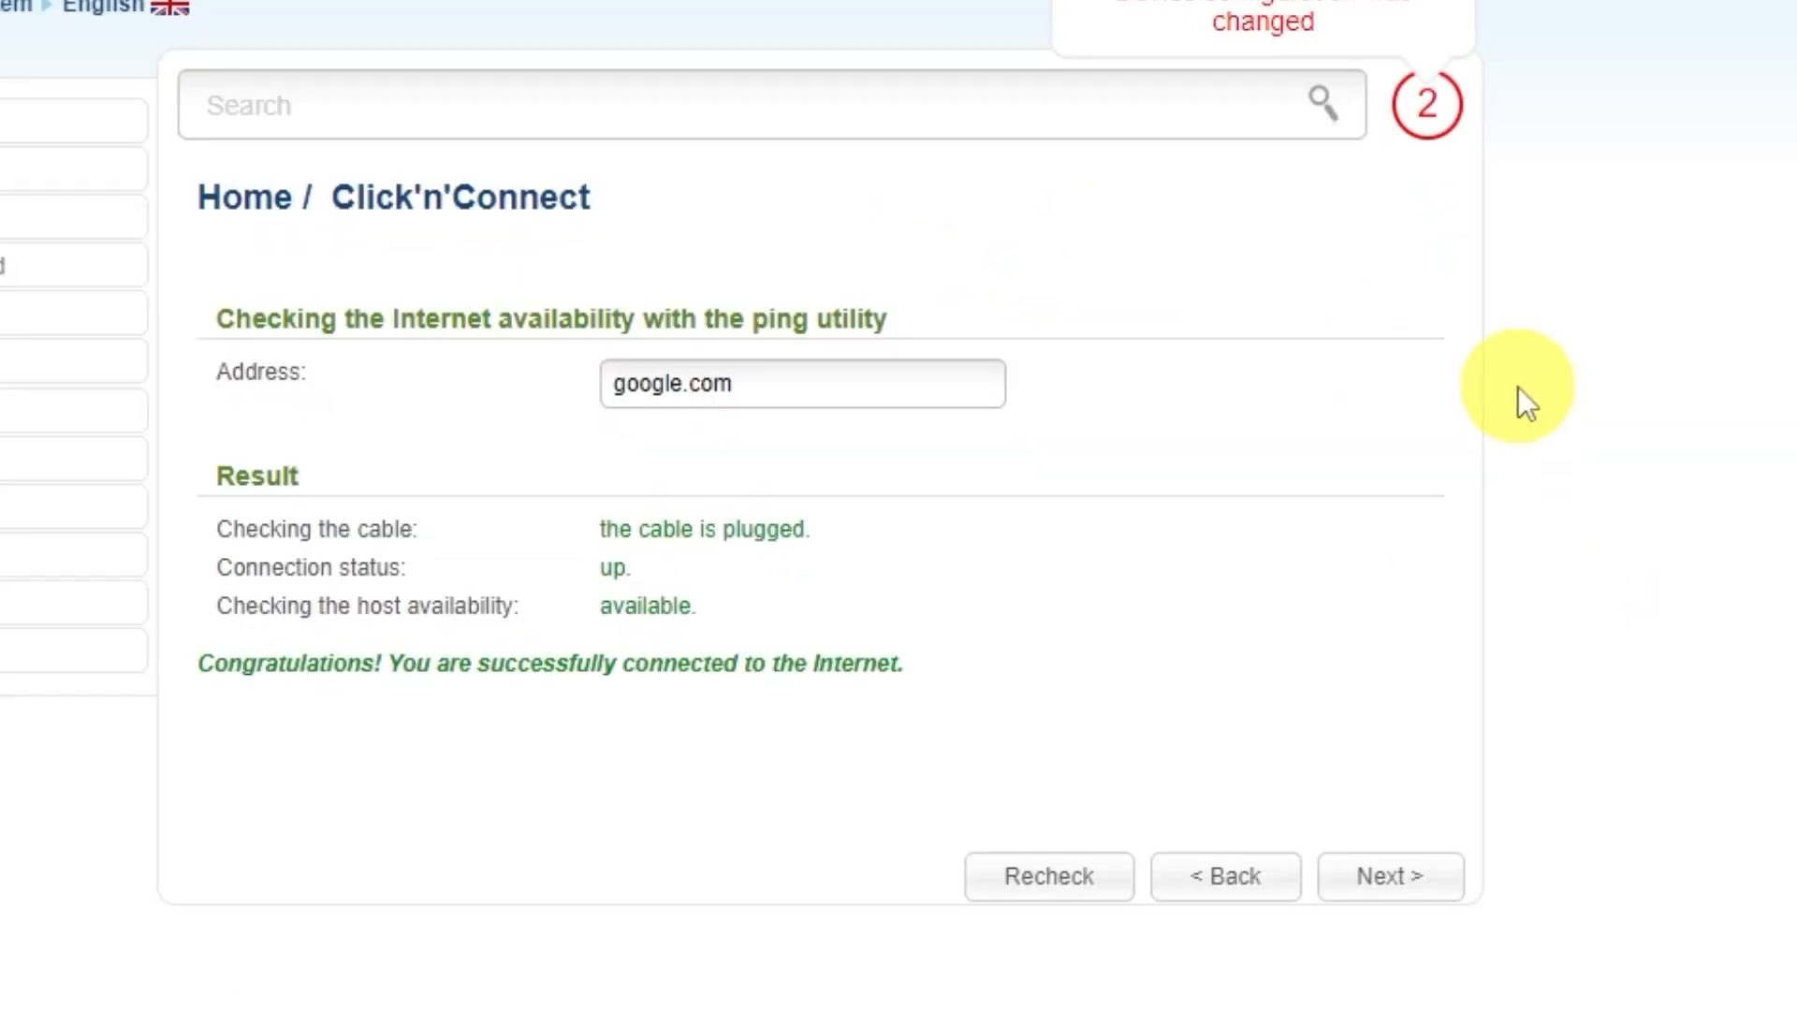
left_click(1418, 885)
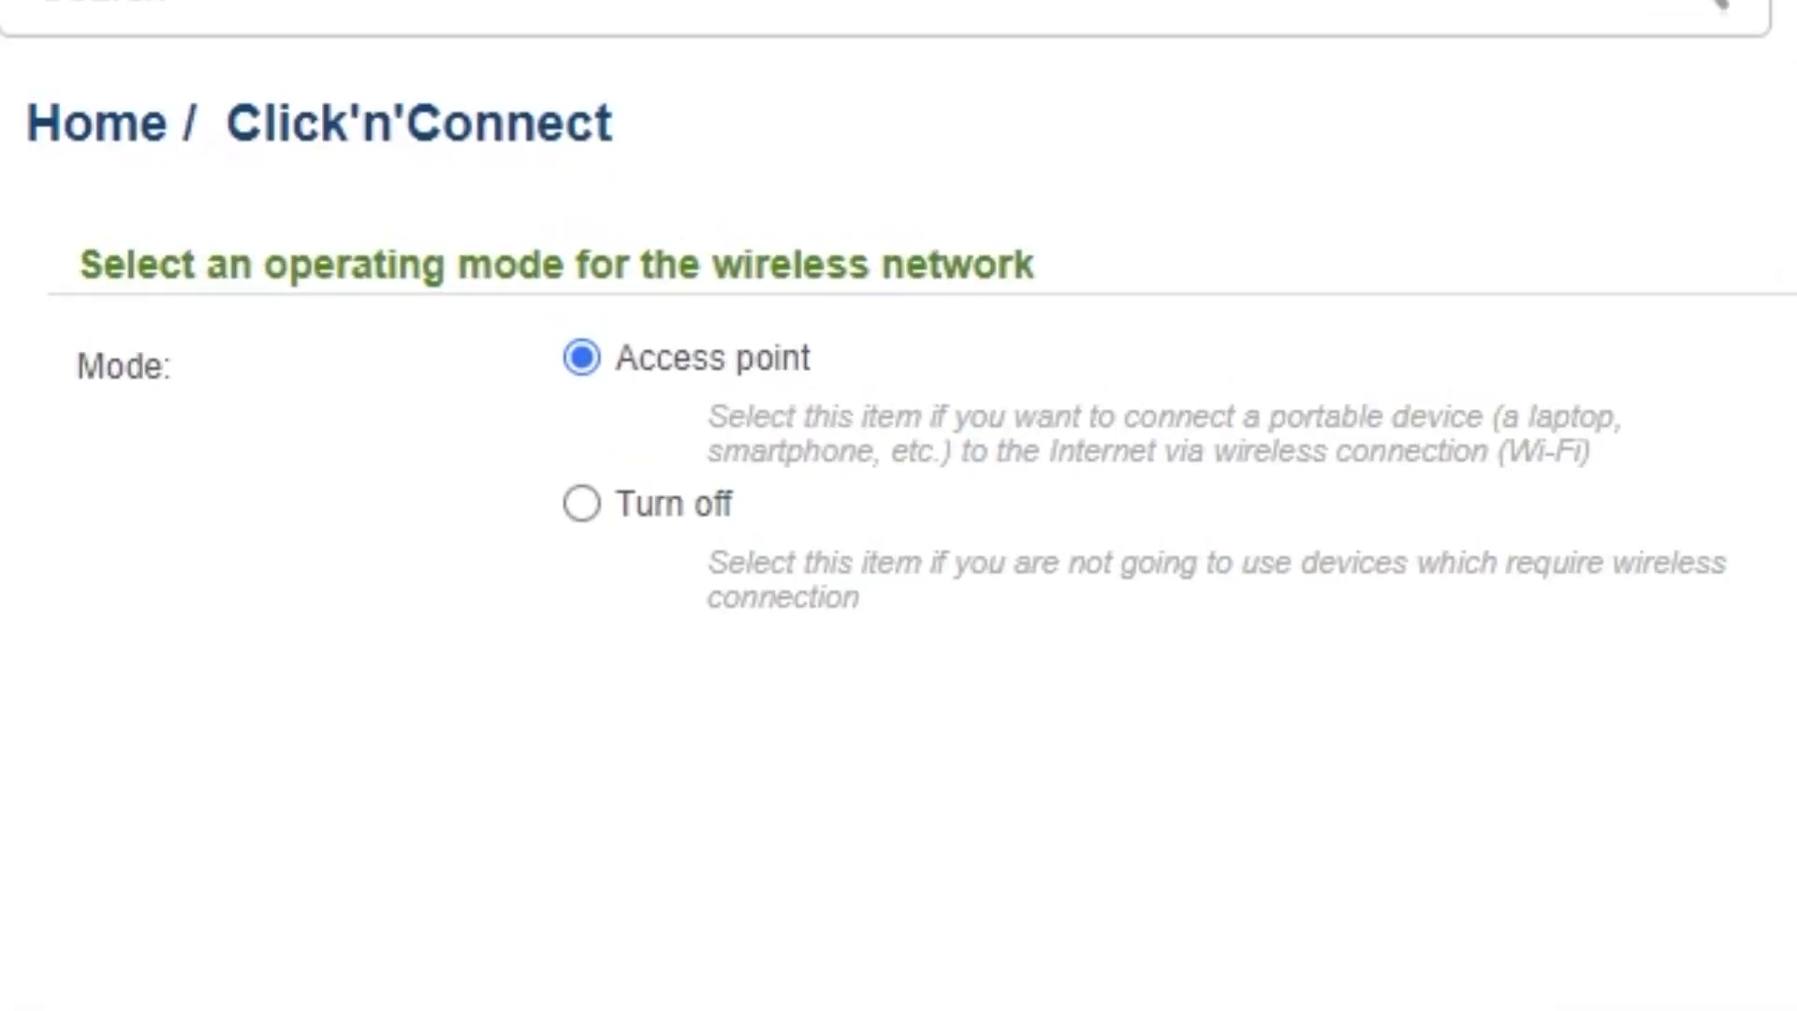
Step: Keep Access point mode and the SSID DIR-615
left_click(1409, 875)
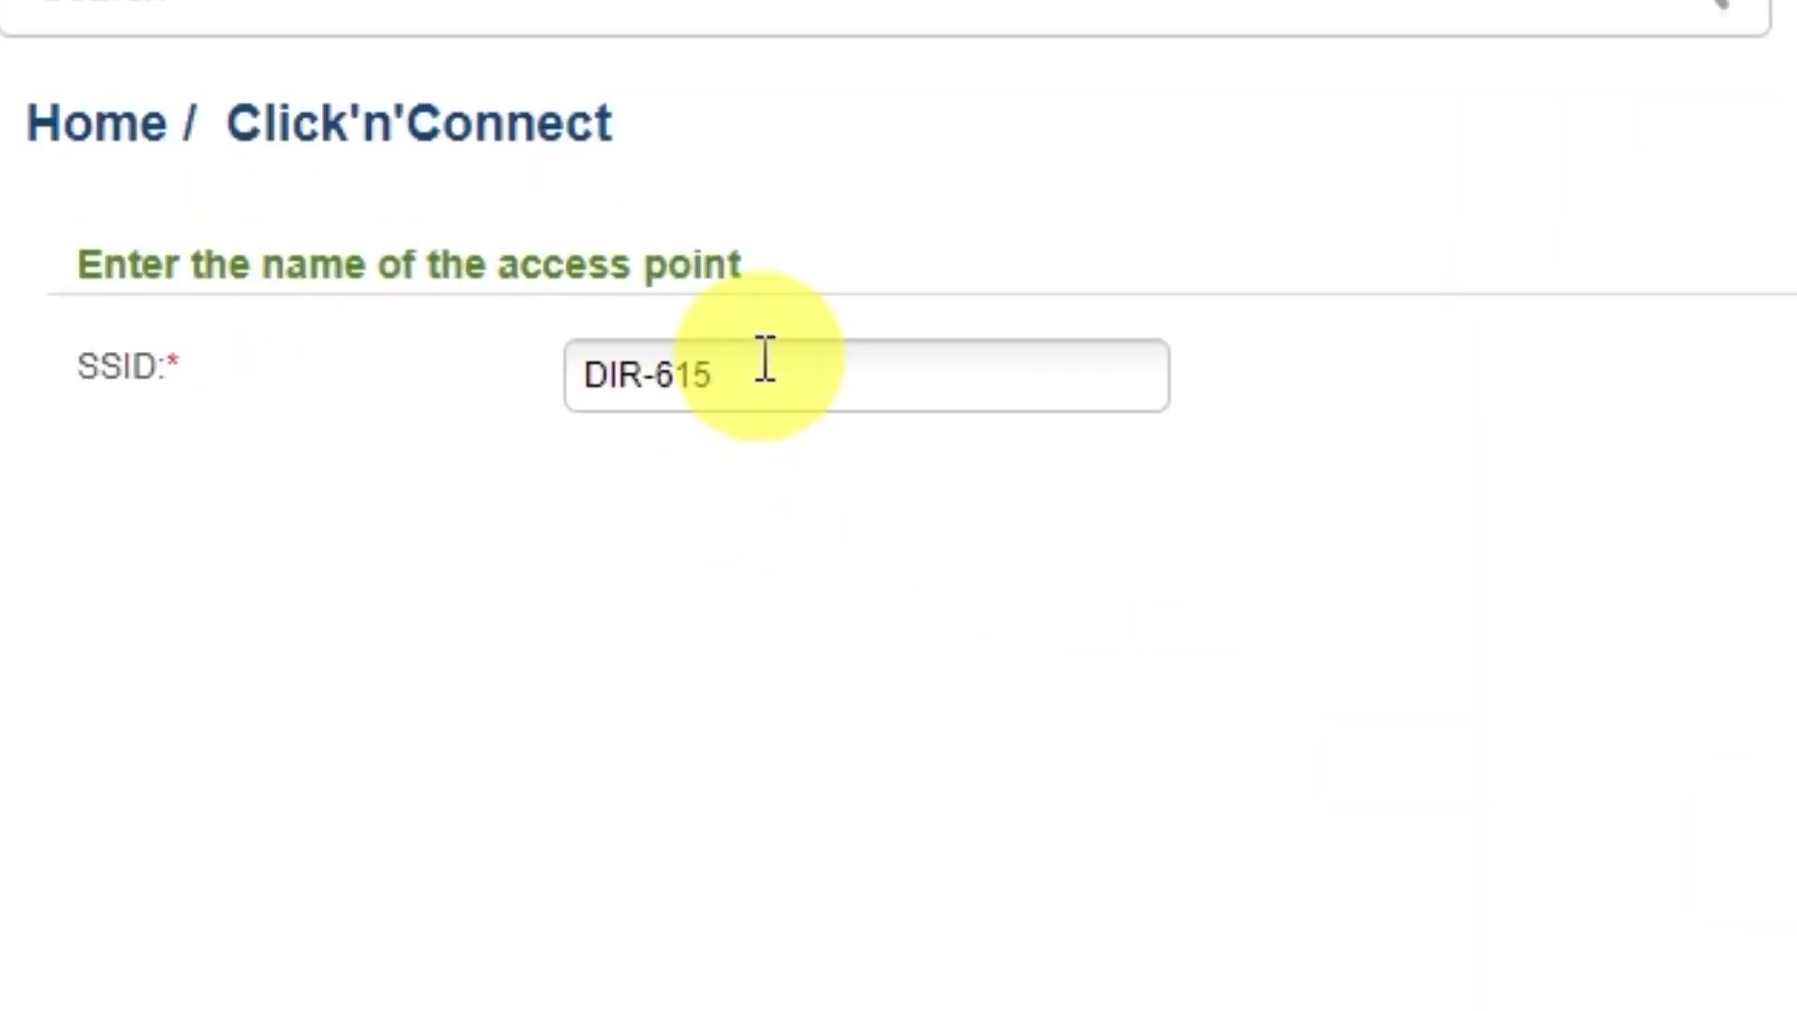
left_click(765, 358)
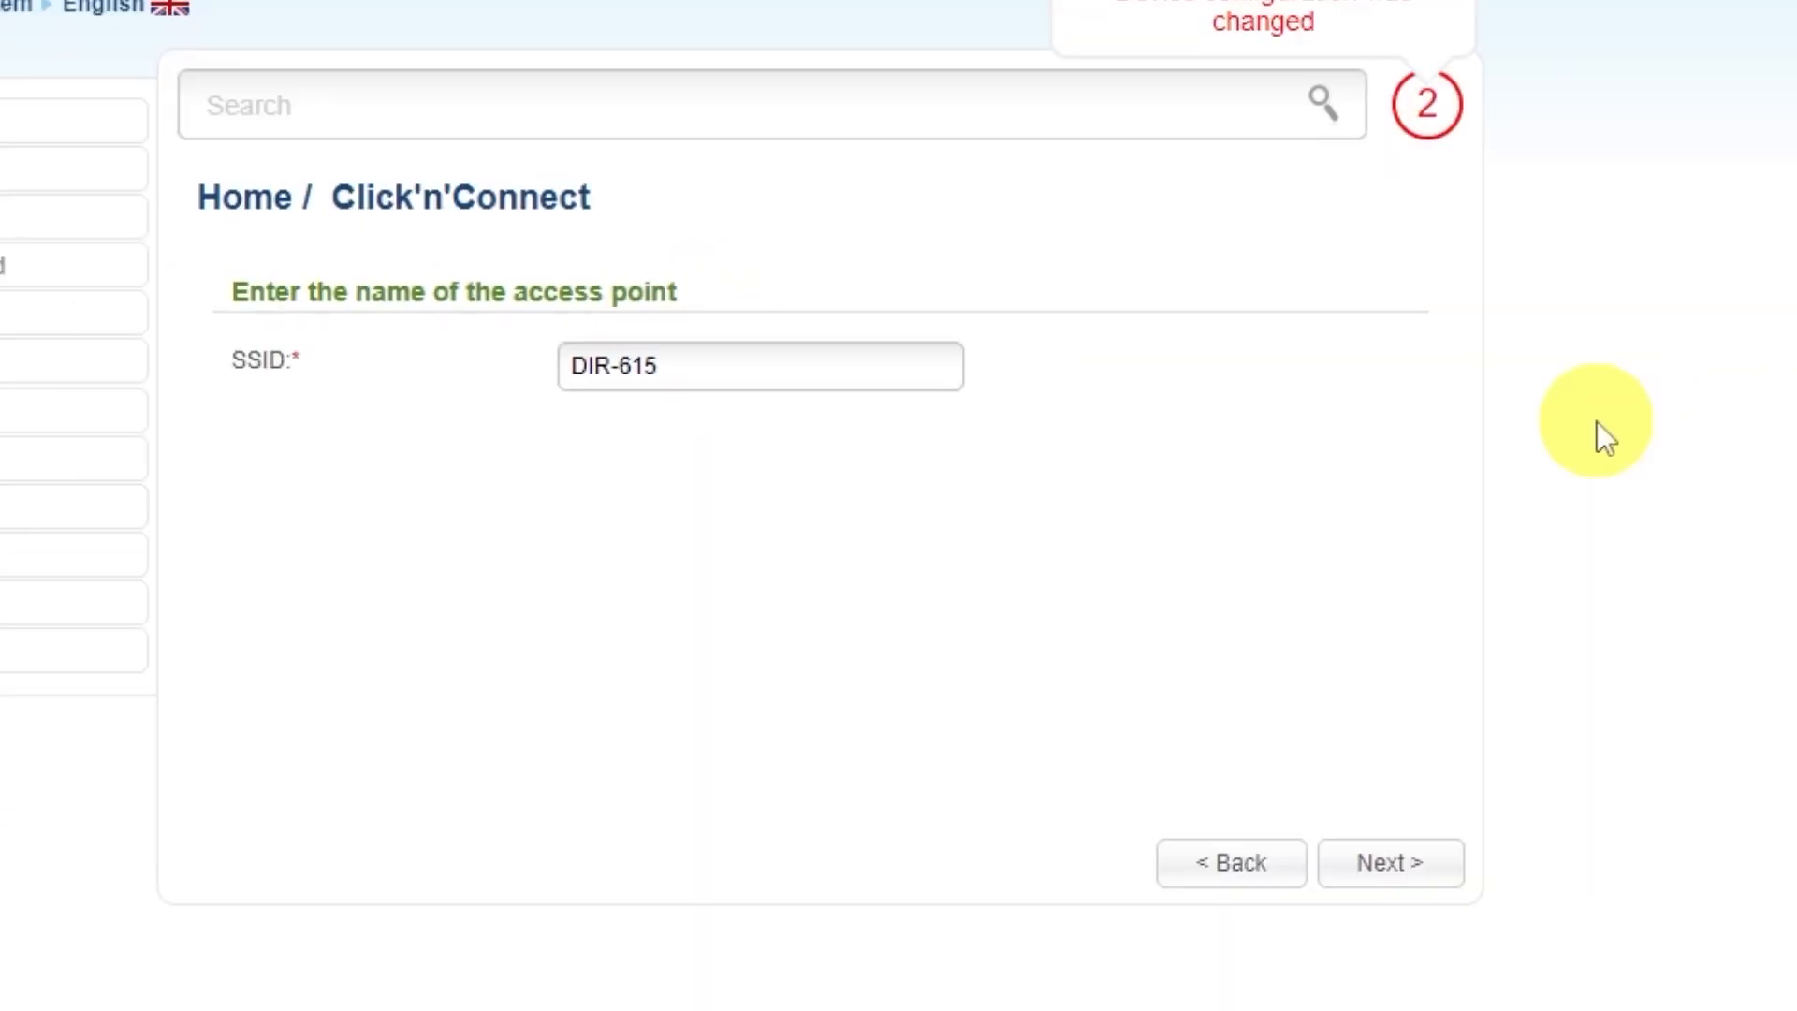
left_click(1390, 866)
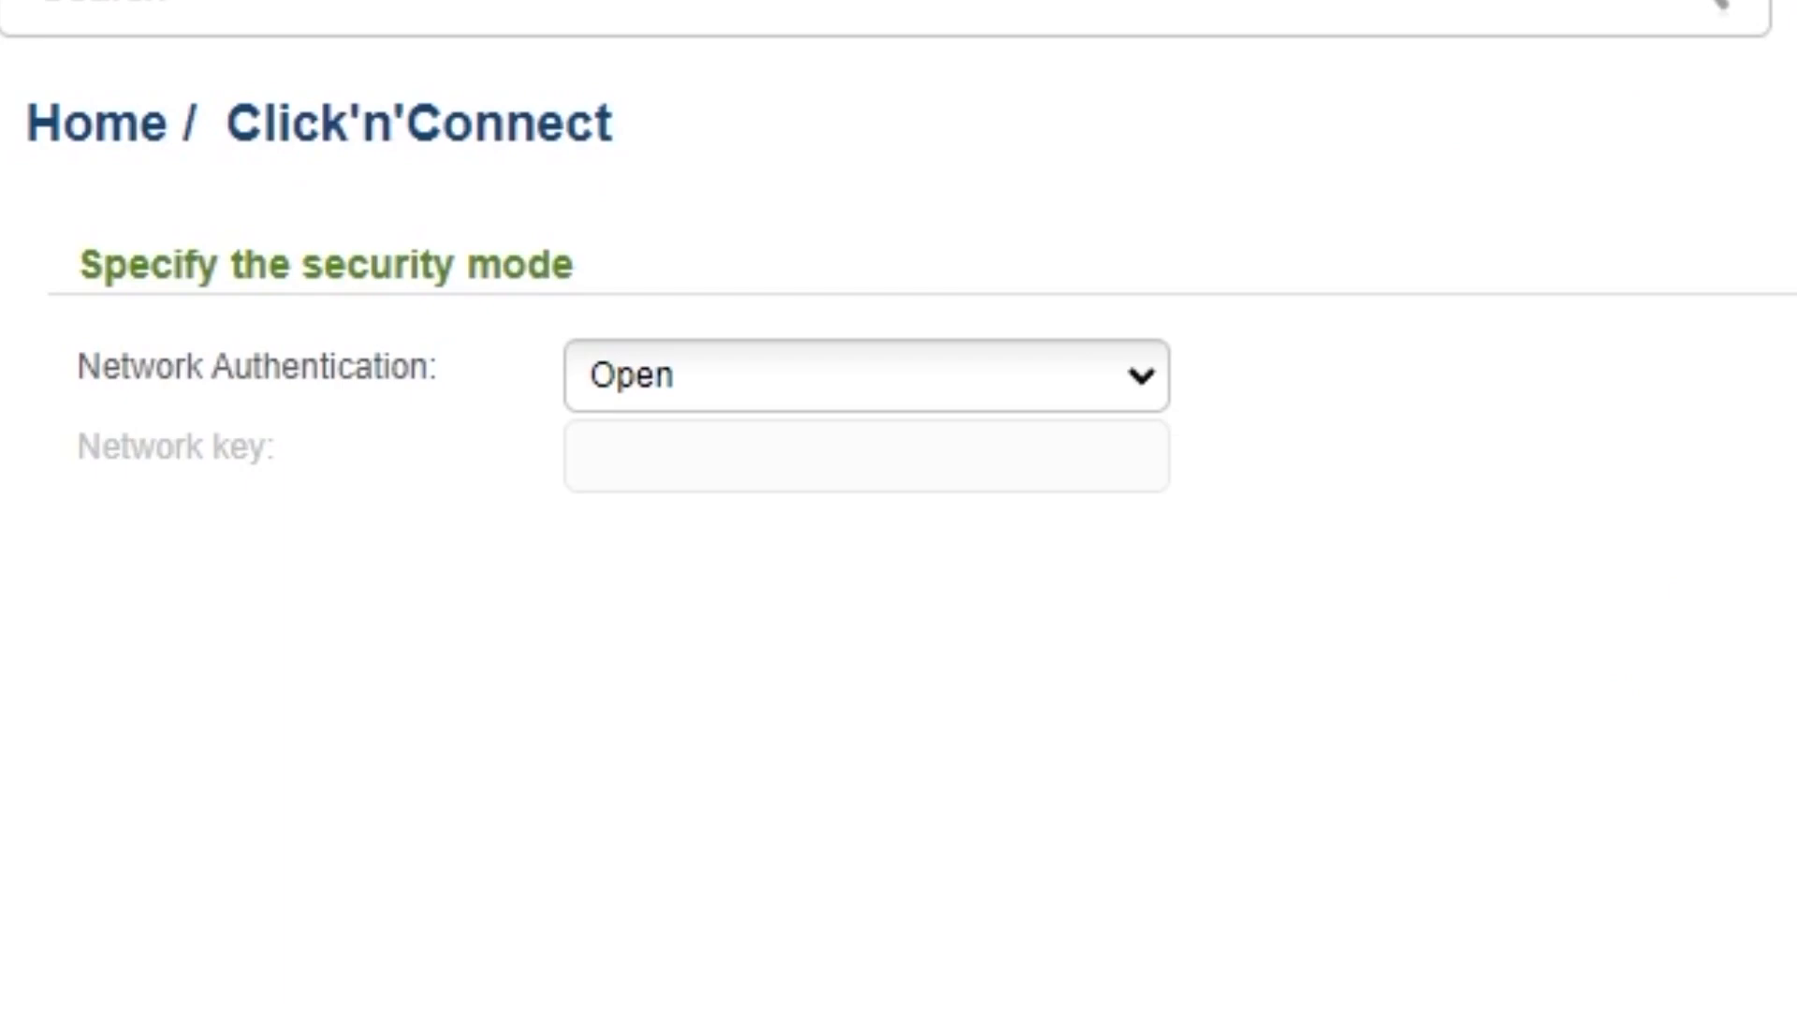
Step: Set network authentication to Protected with a Wi-Fi network key and apply it
left_click(1136, 386)
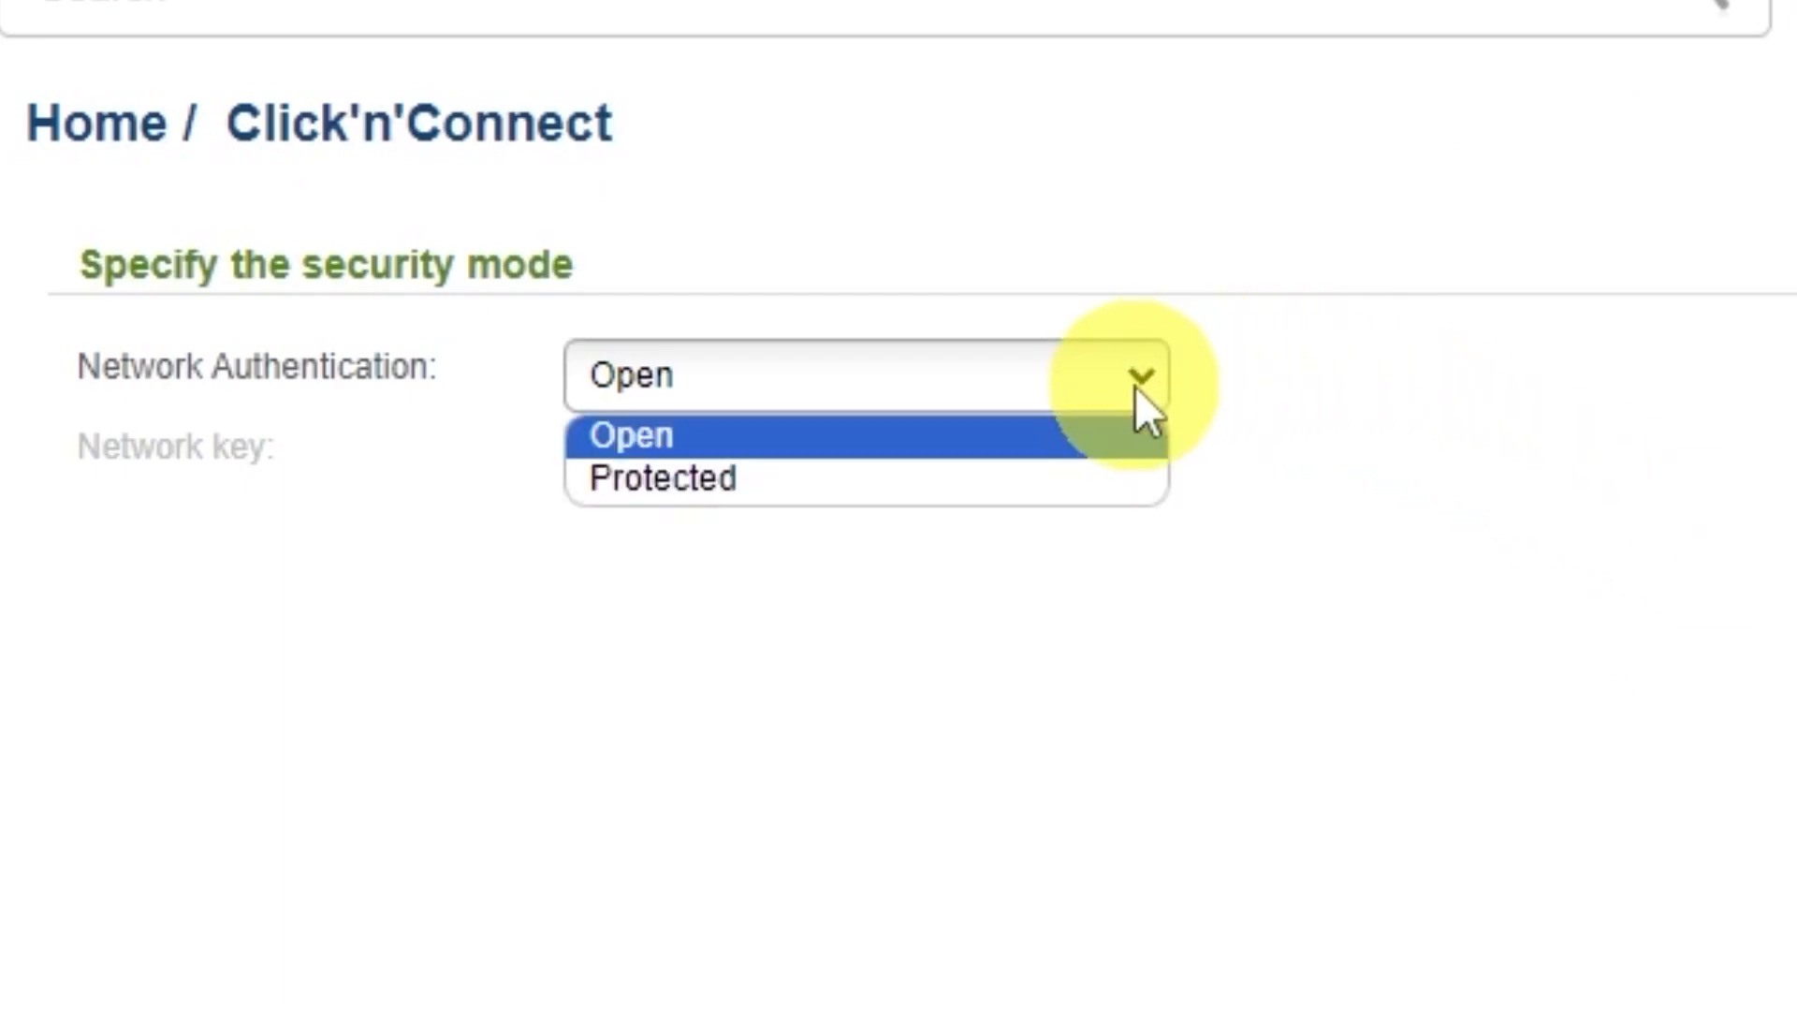
left_click(646, 487)
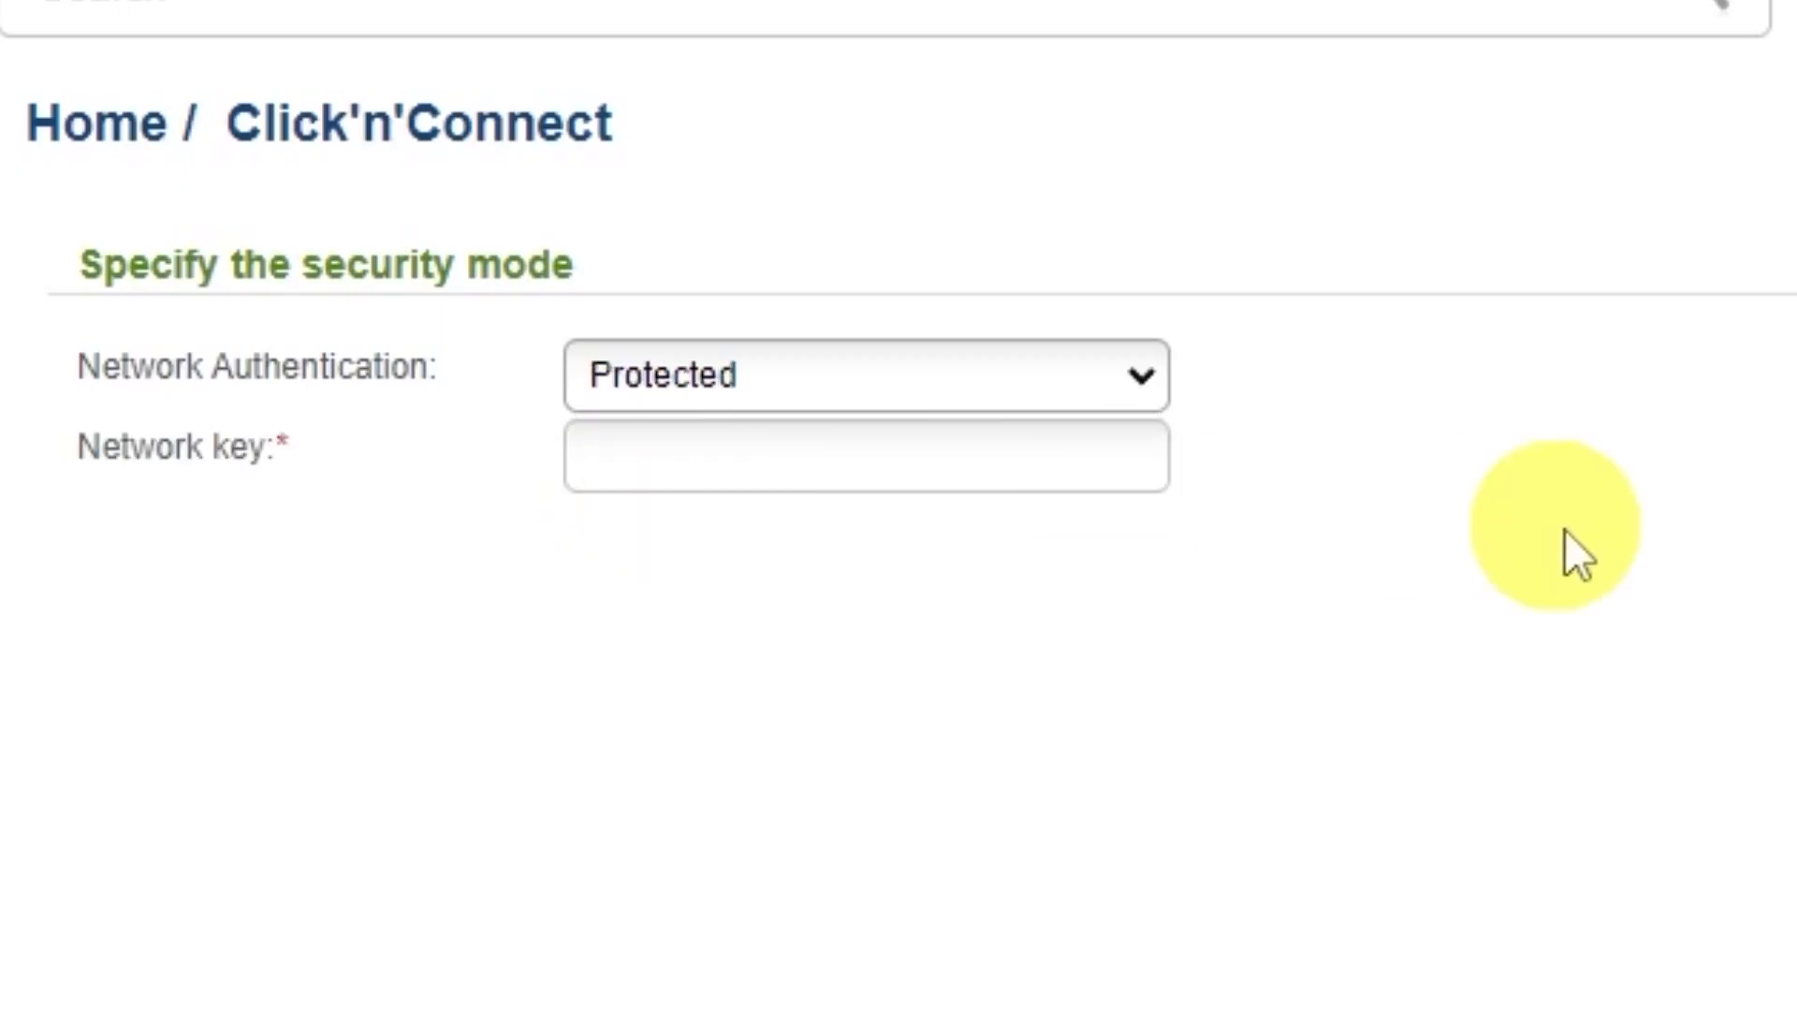
left_click(970, 452)
type("123456789")
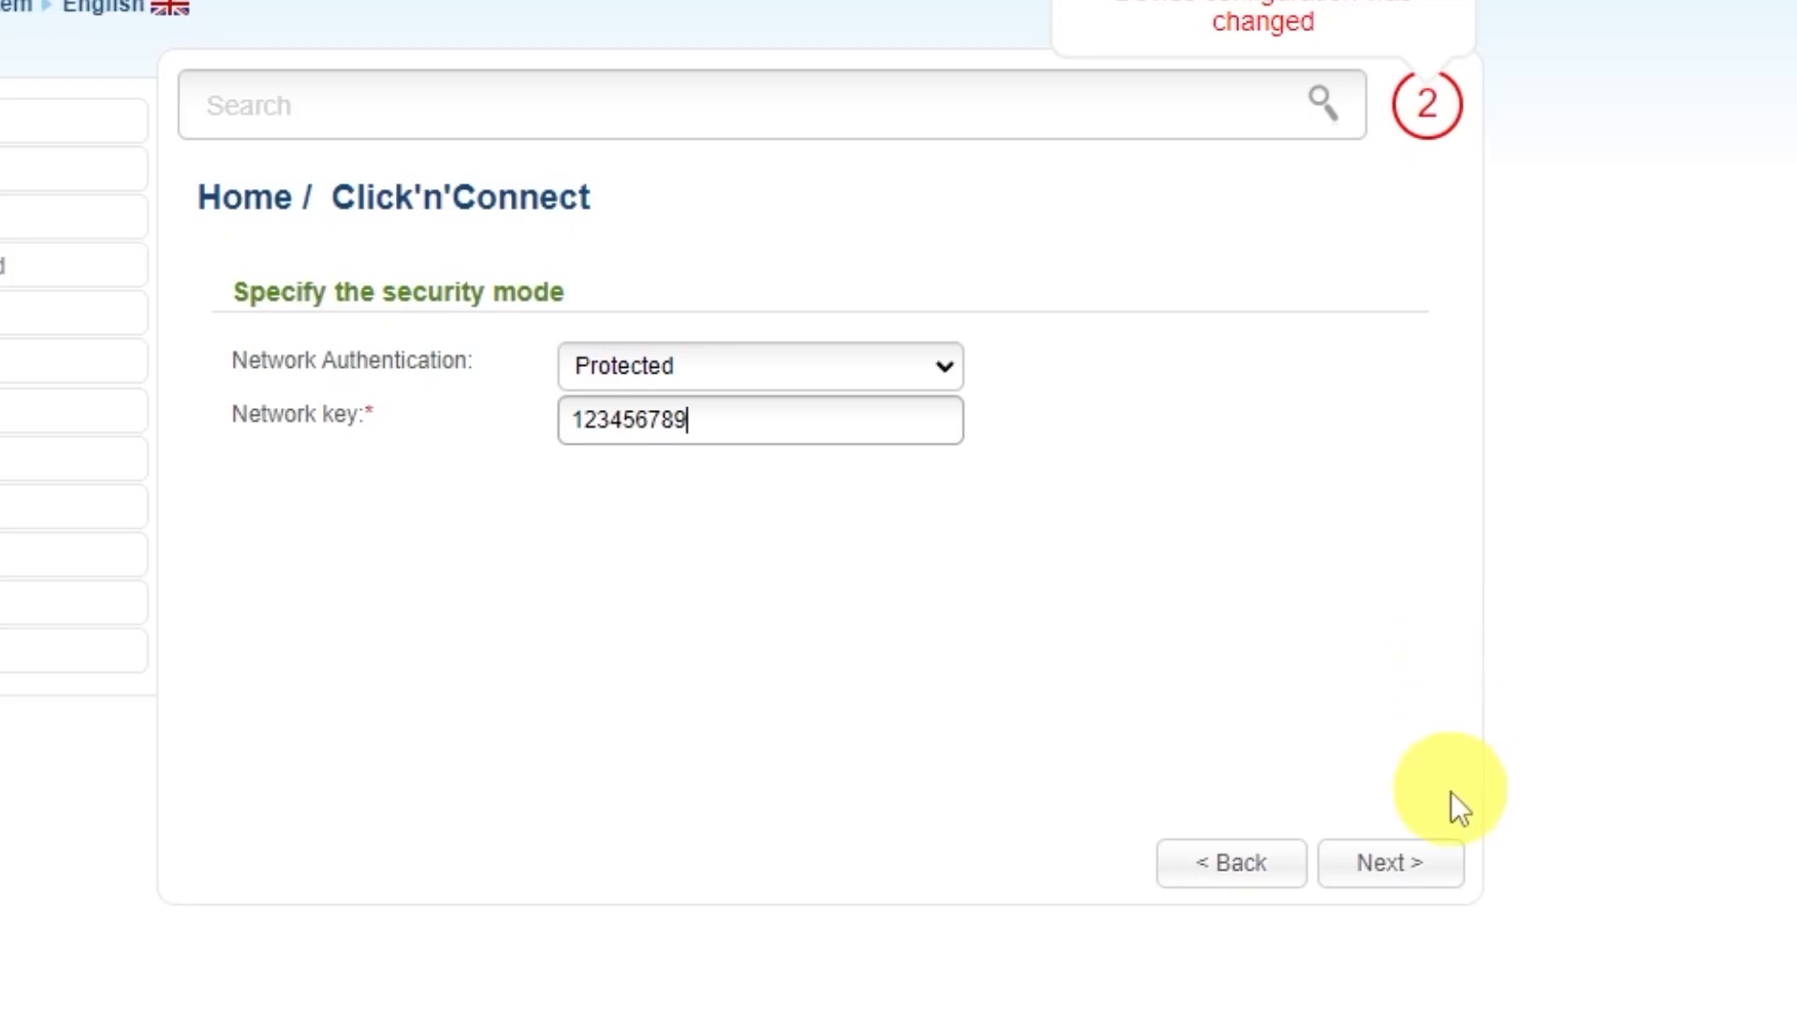
left_click(1409, 862)
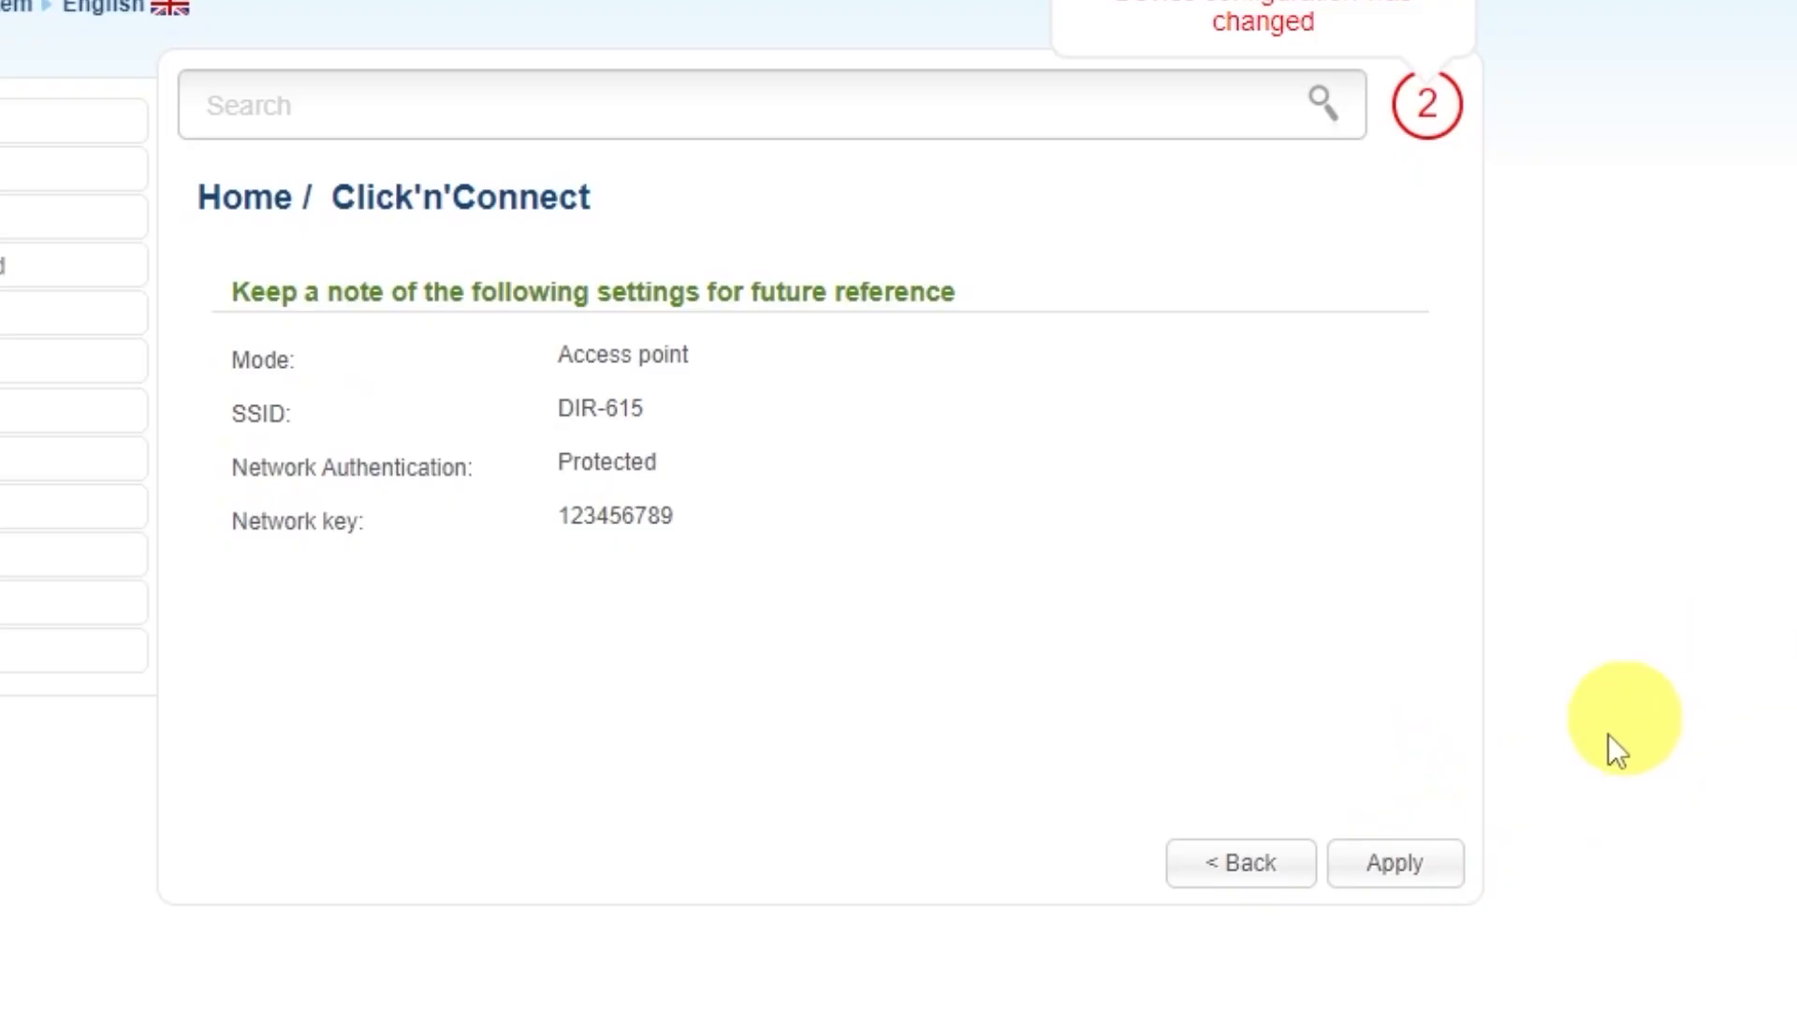
left_click(1404, 862)
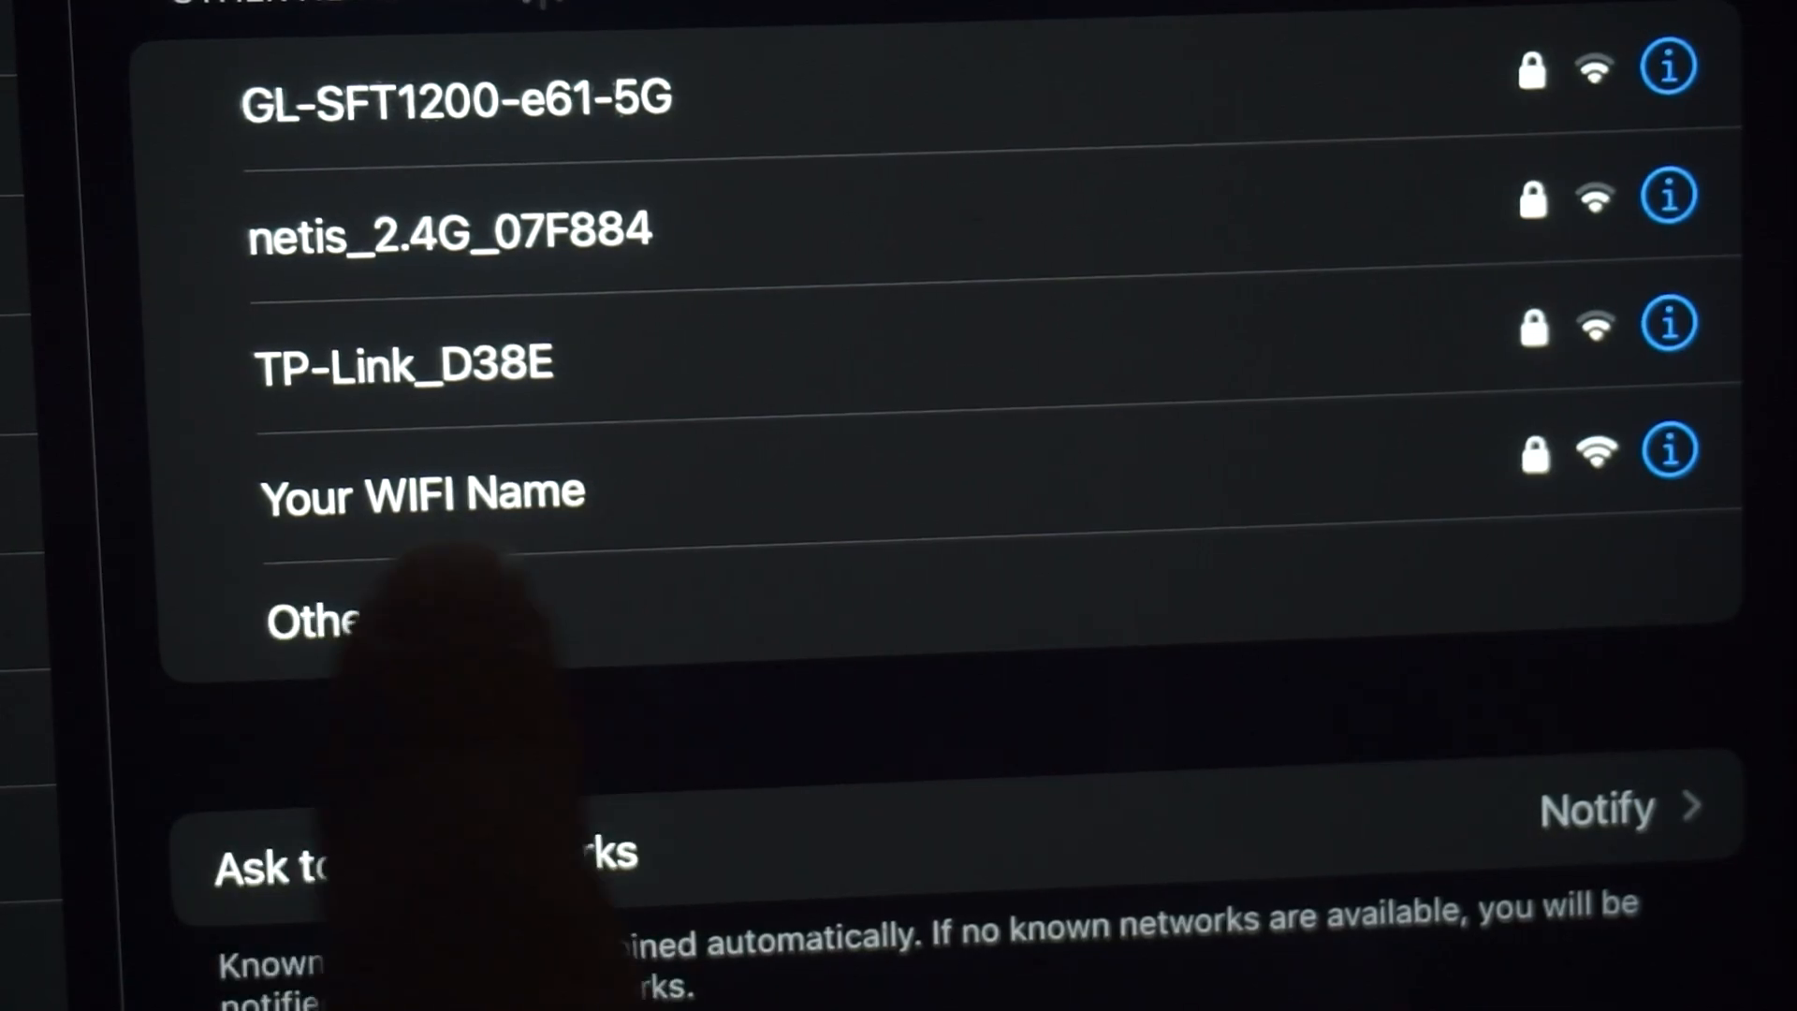
Step: Select the 'Your WIFI Name' network in the iPad Wi-Fi list
left_click(421, 492)
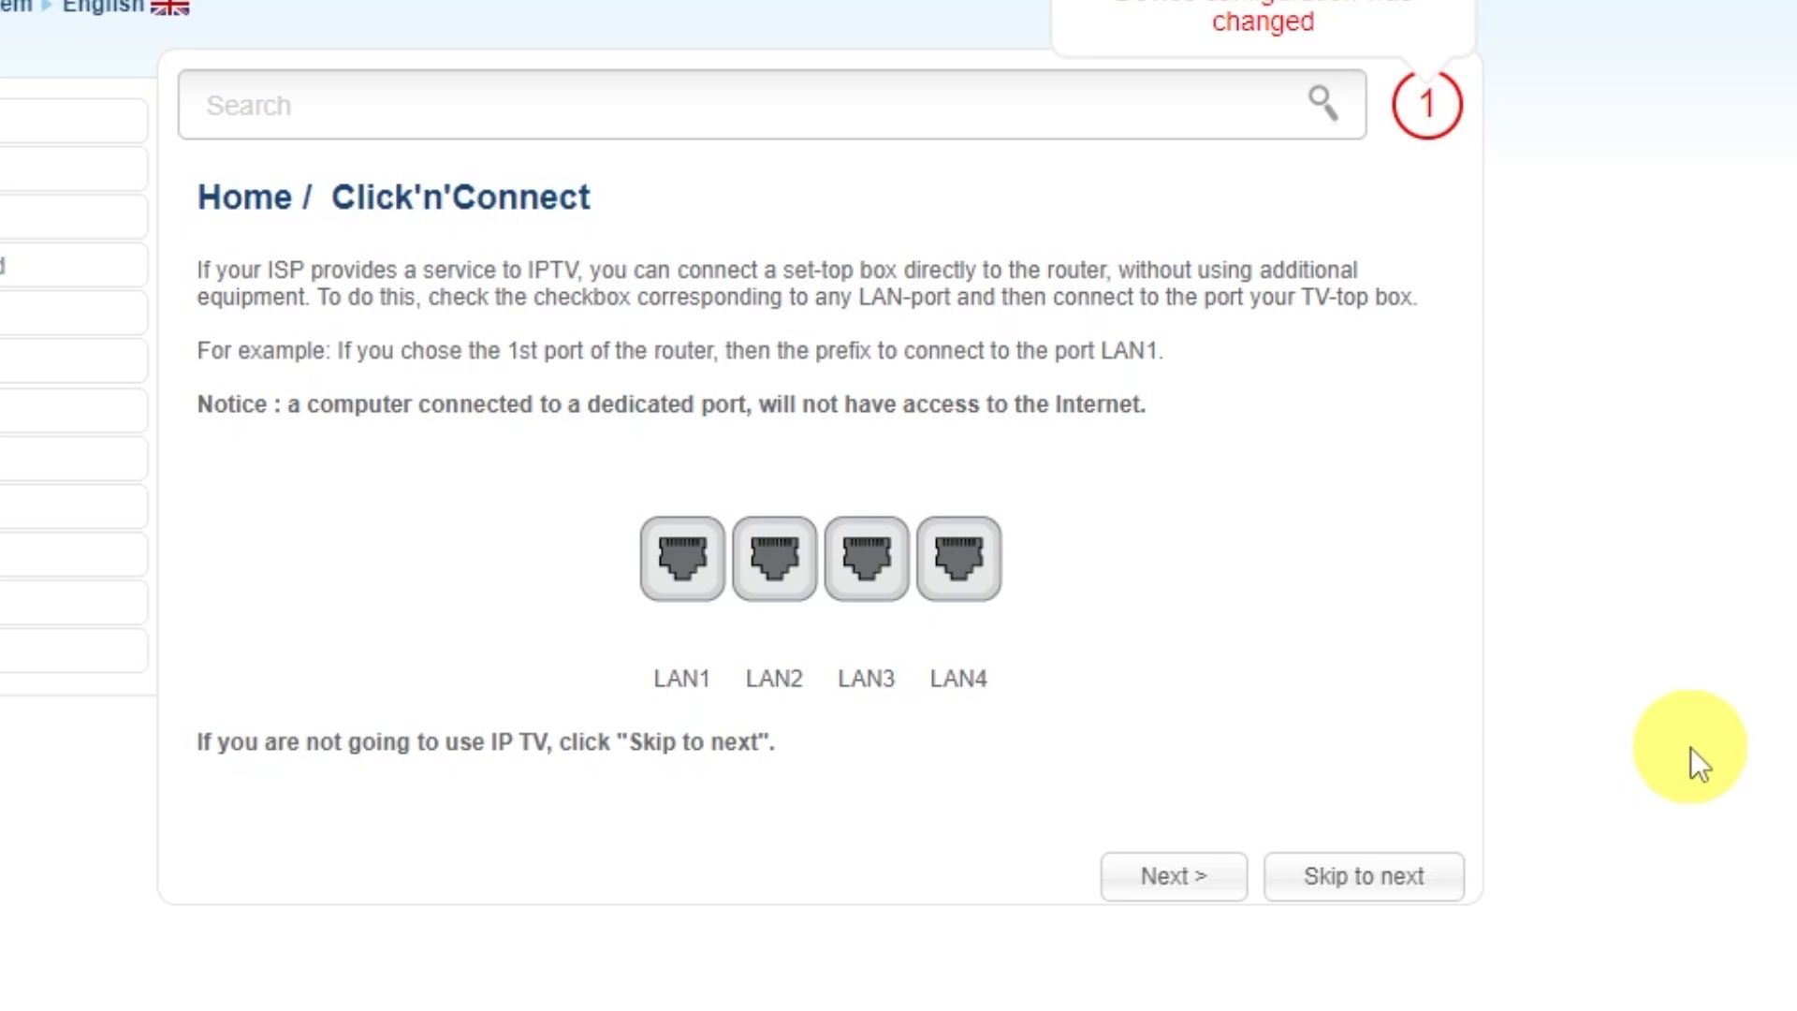
Step: Skip the IPTV step and apply all the wizard settings
left_click(1356, 880)
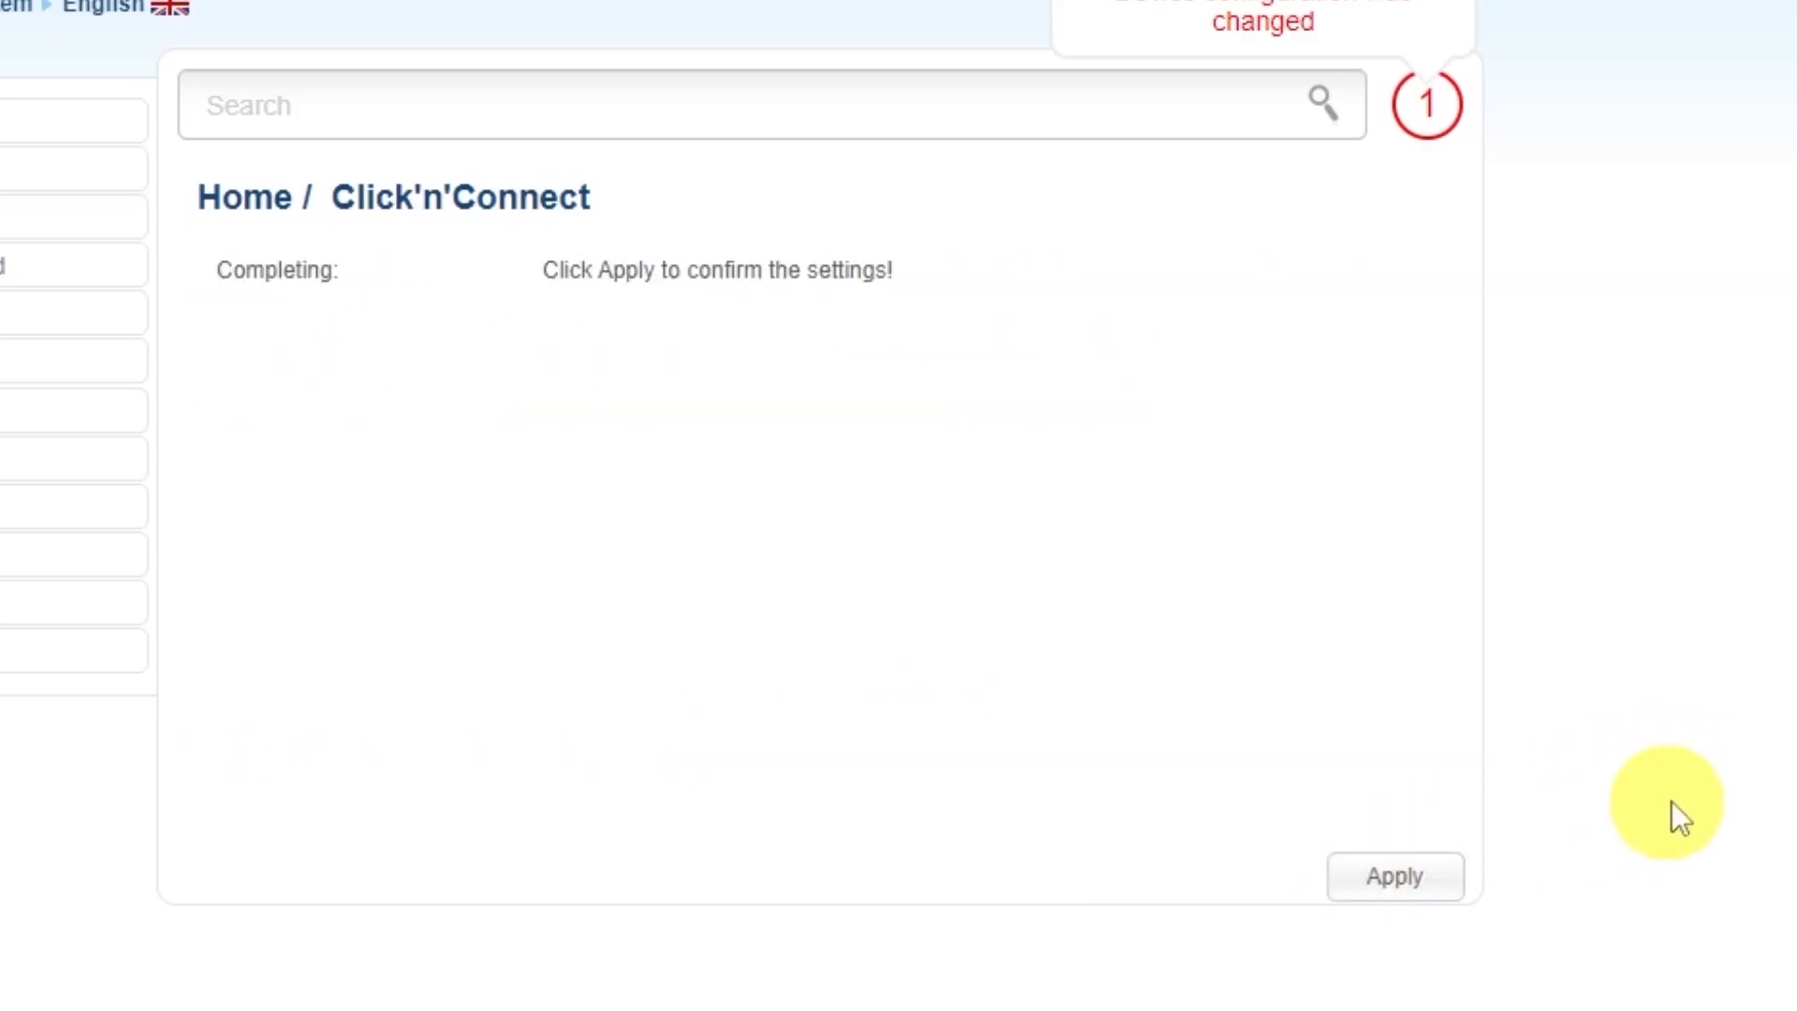
left_click(1404, 871)
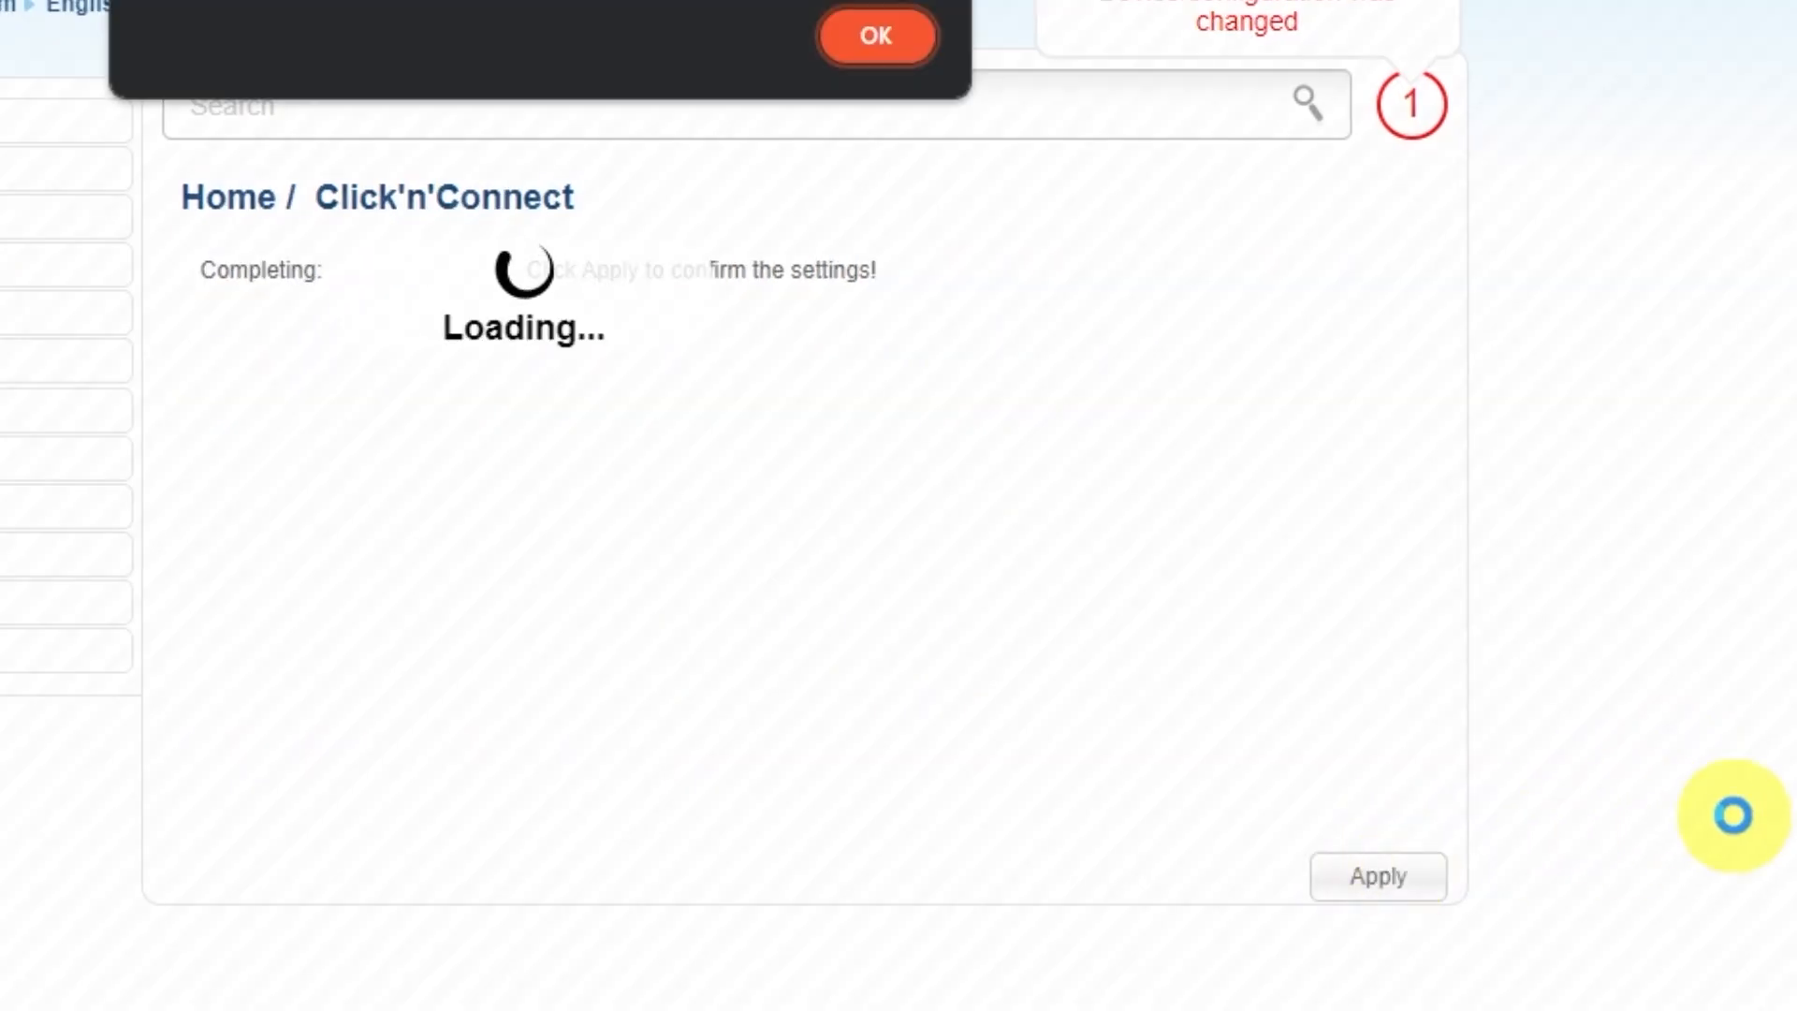
left_click(964, 183)
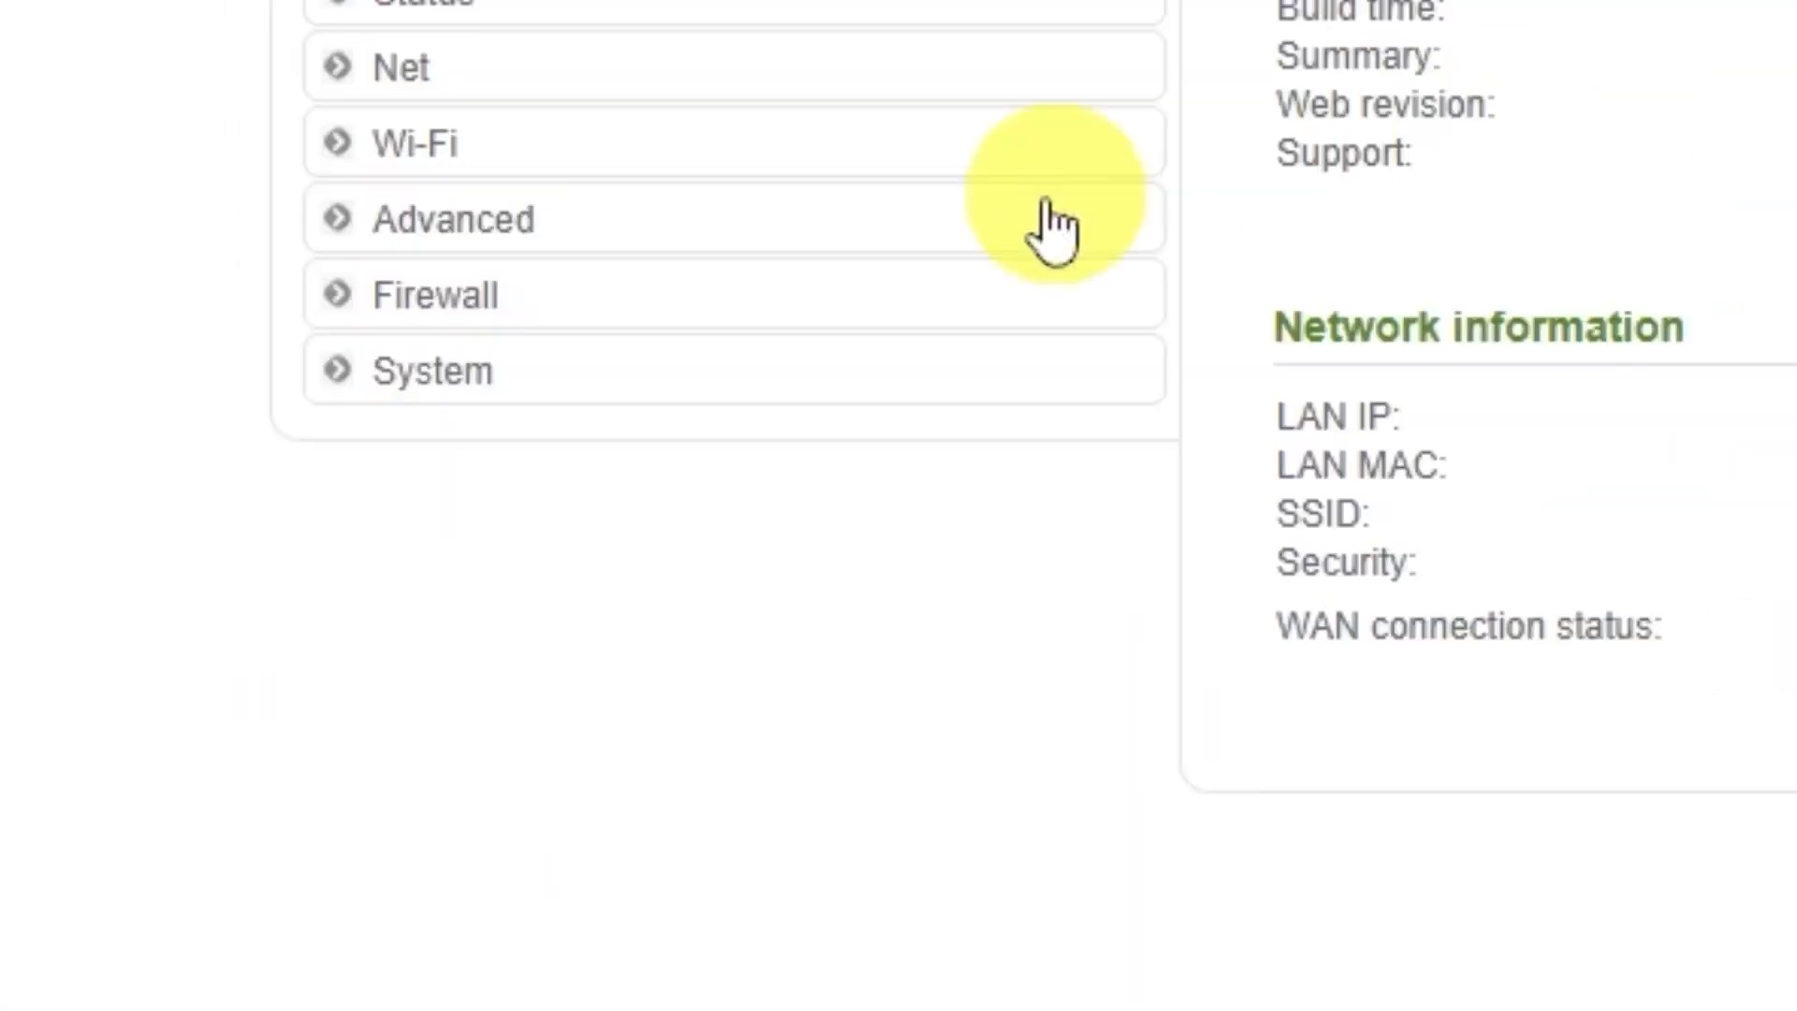
Step: Save the router configuration under System > Configuration and reboot the router
left_click(511, 388)
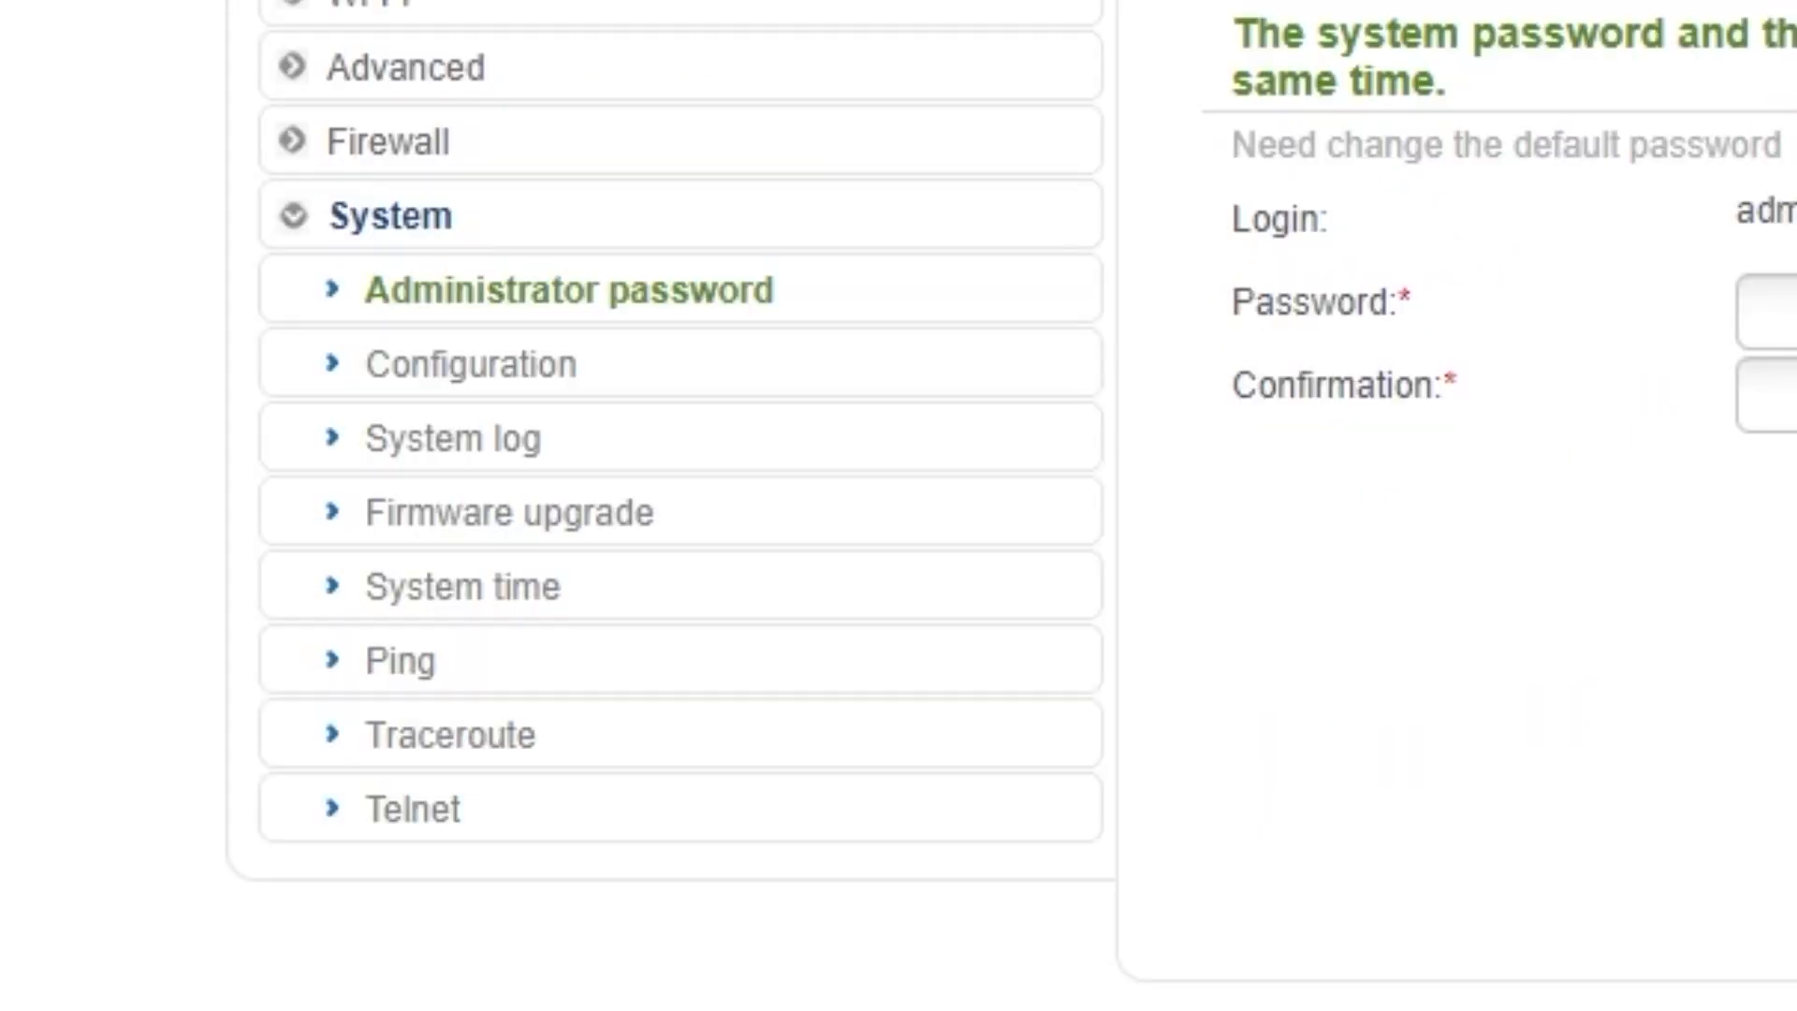
left_click(488, 388)
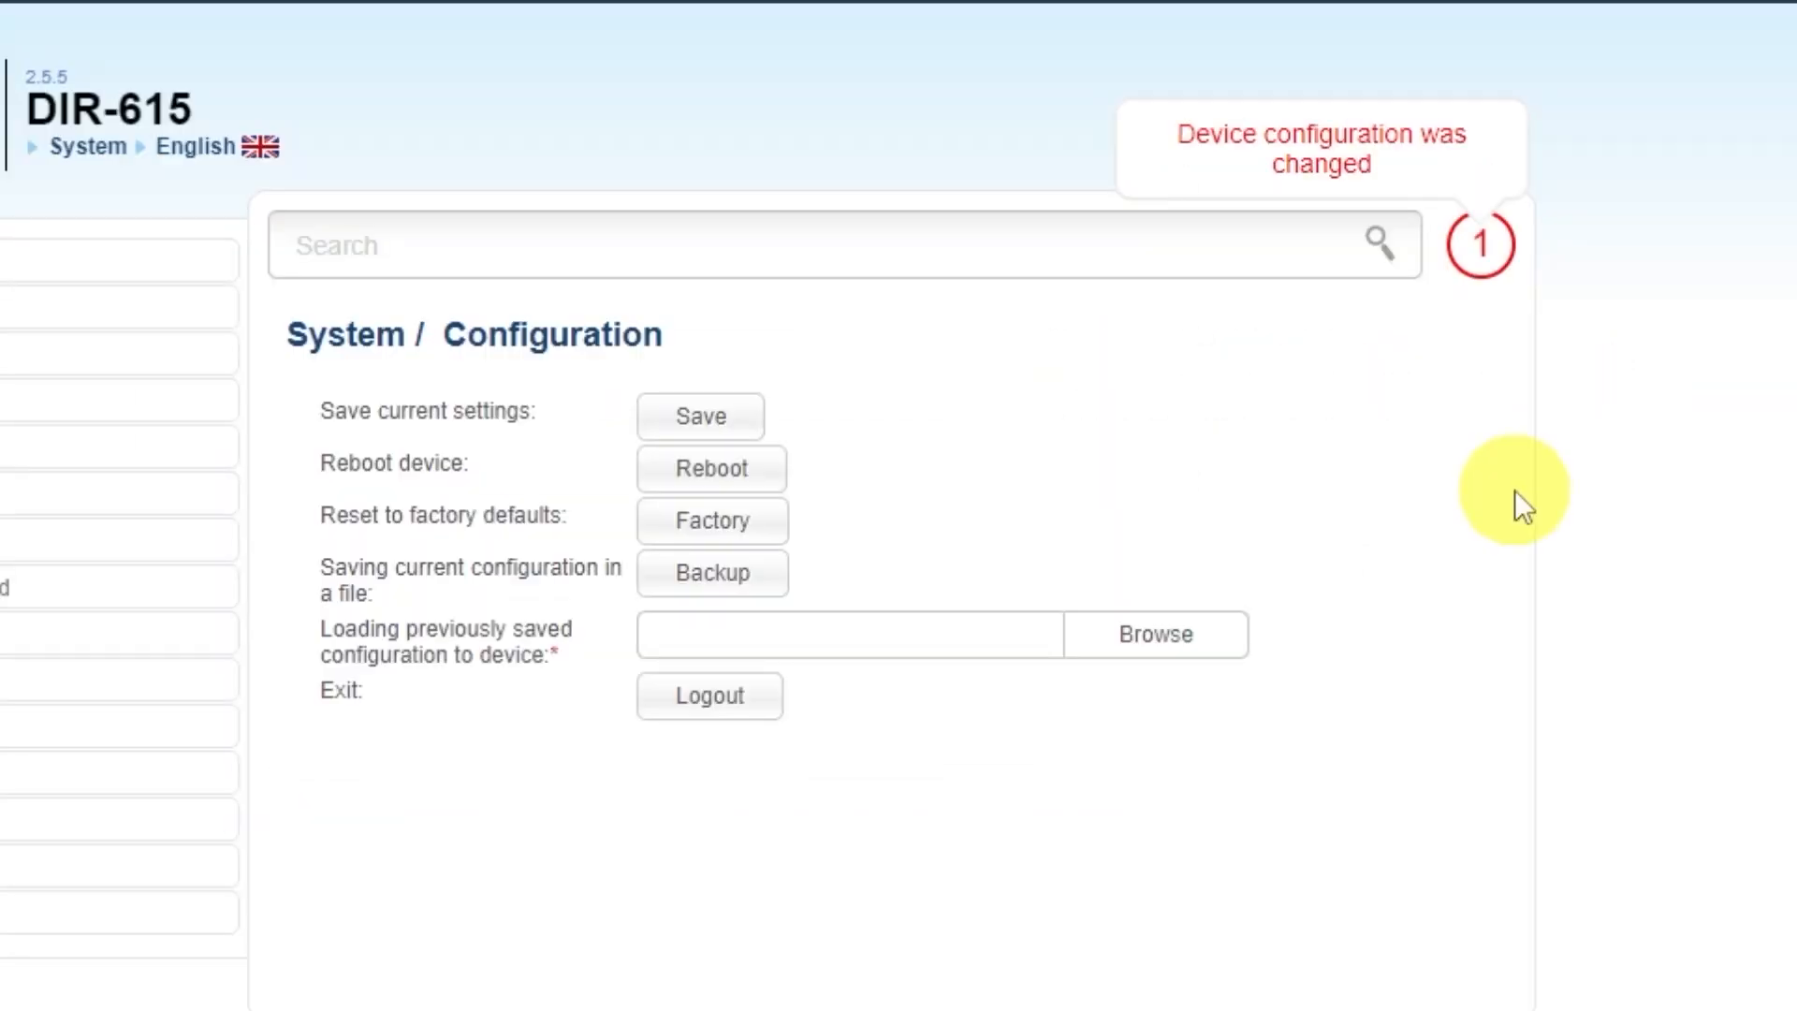
left_click(693, 417)
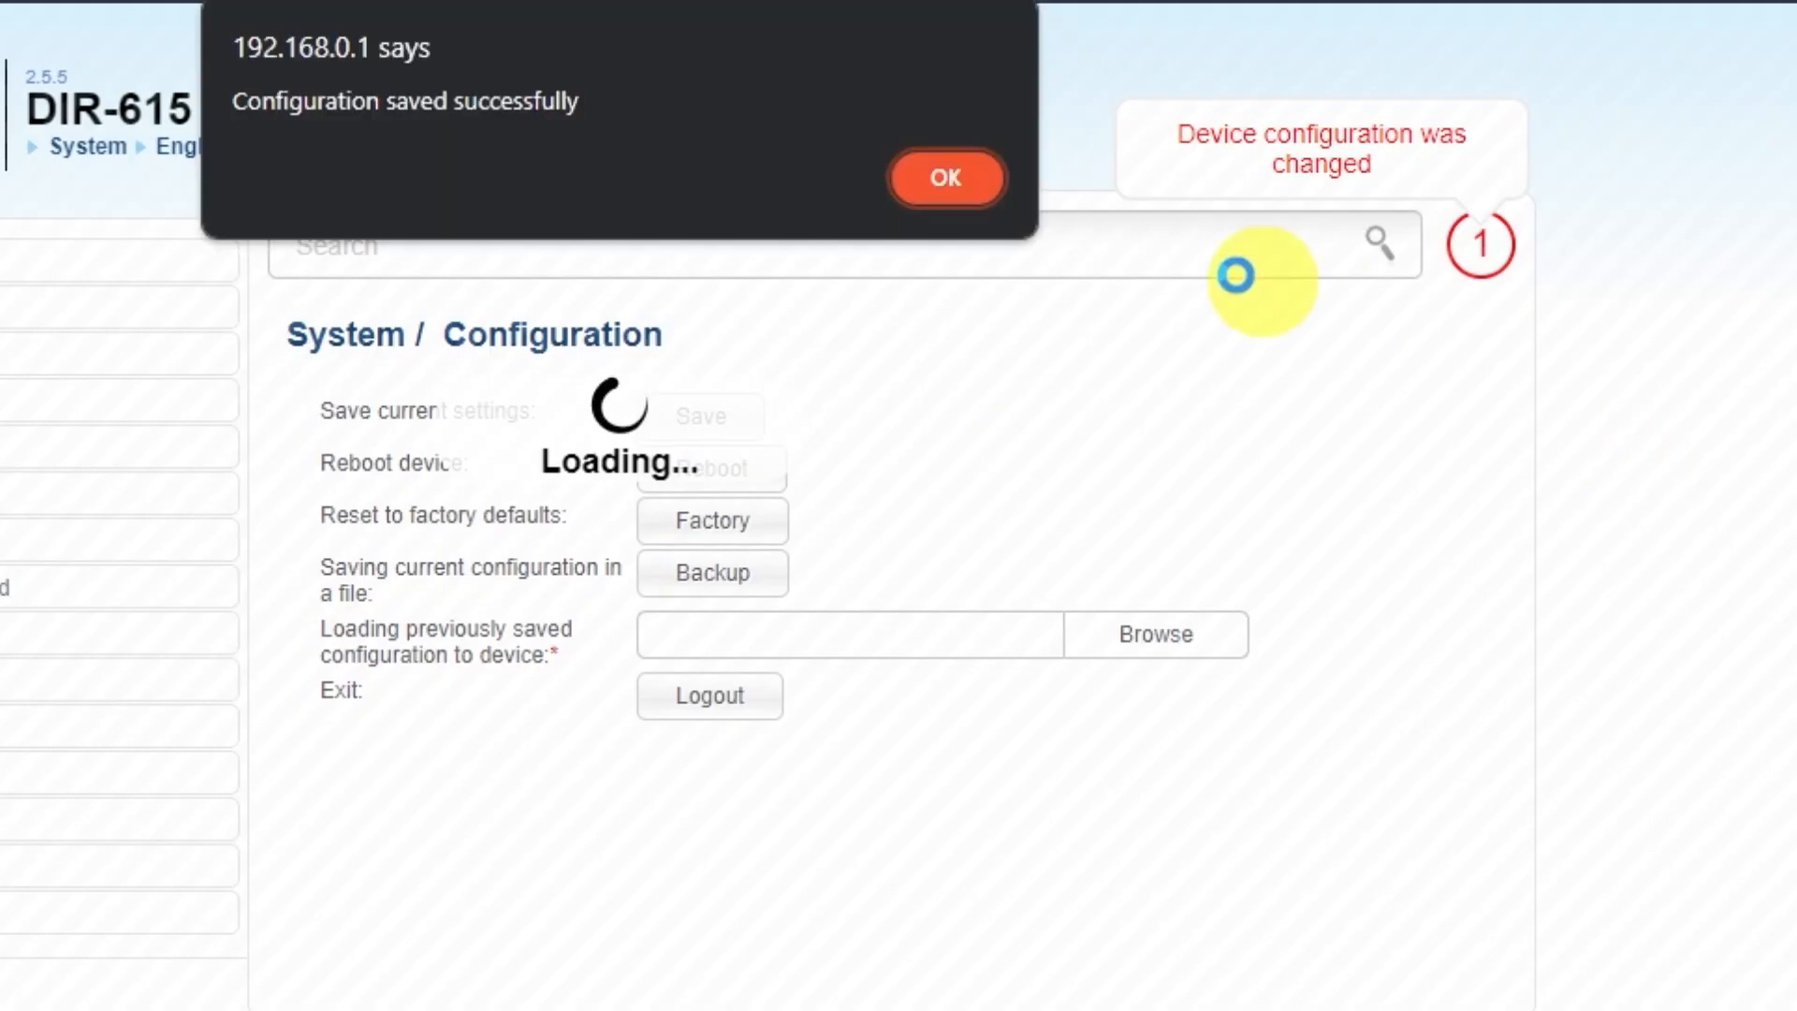
left_click(939, 179)
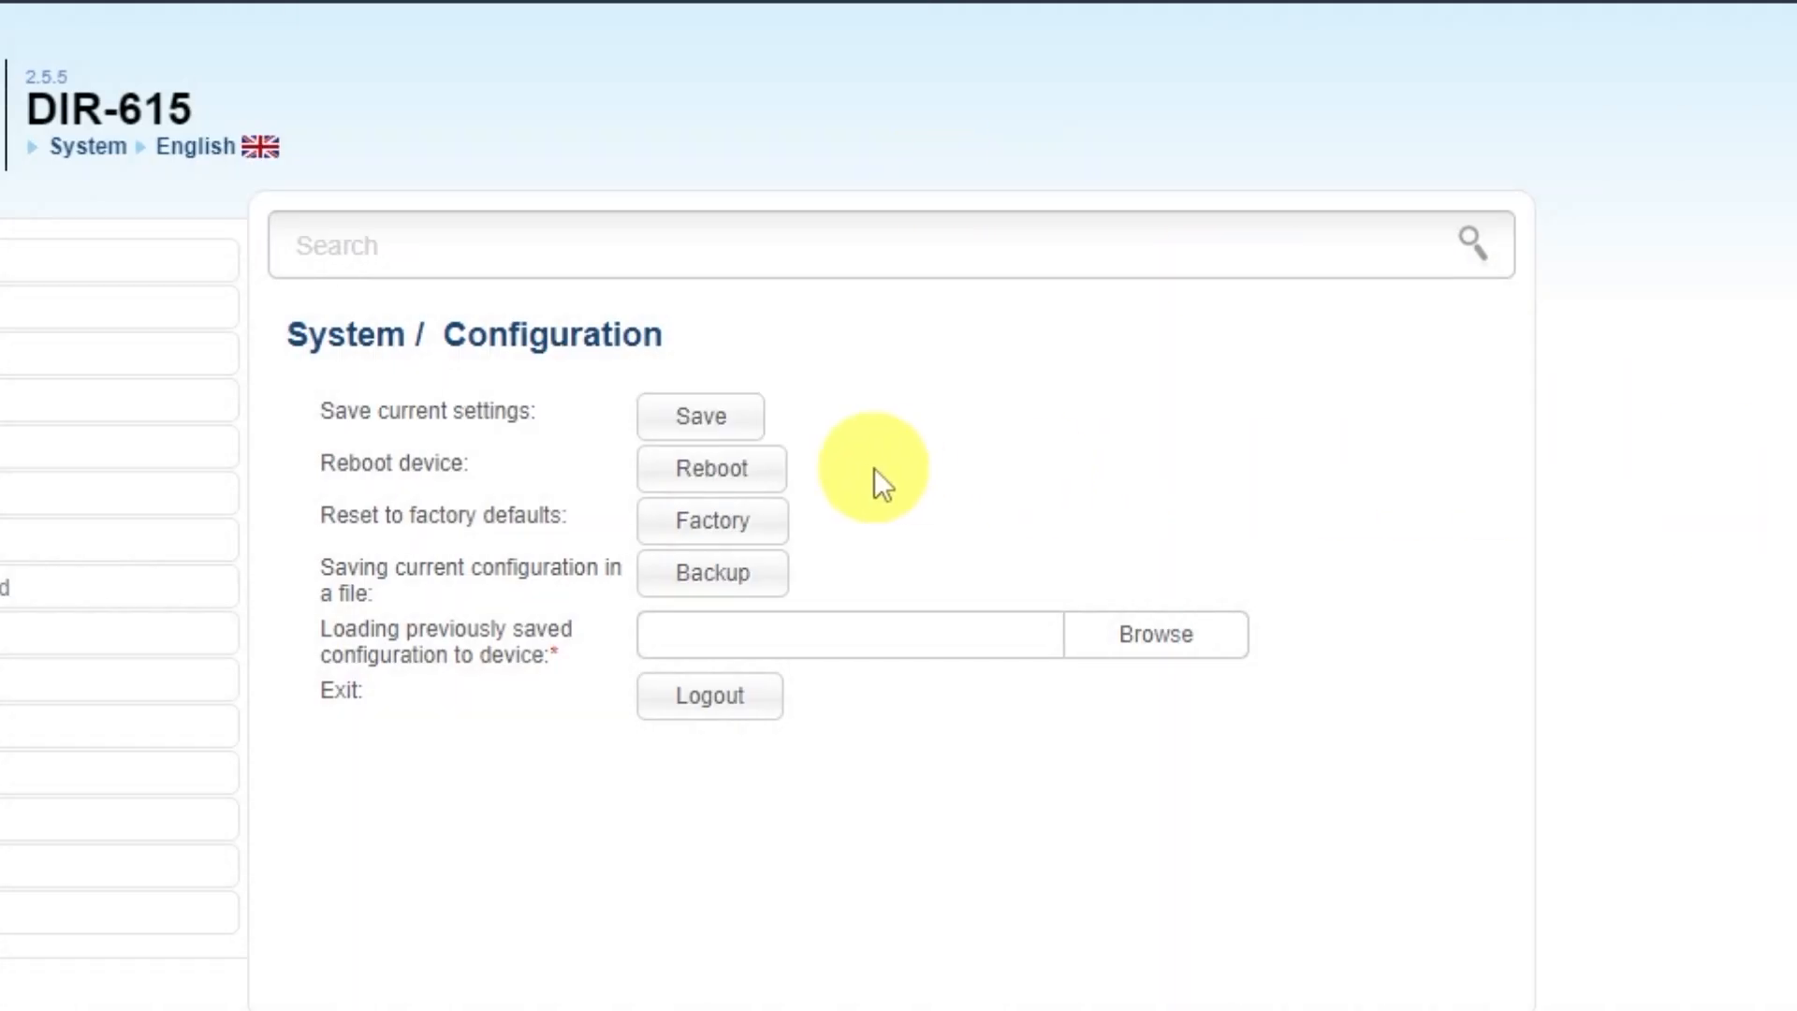
left_click(743, 470)
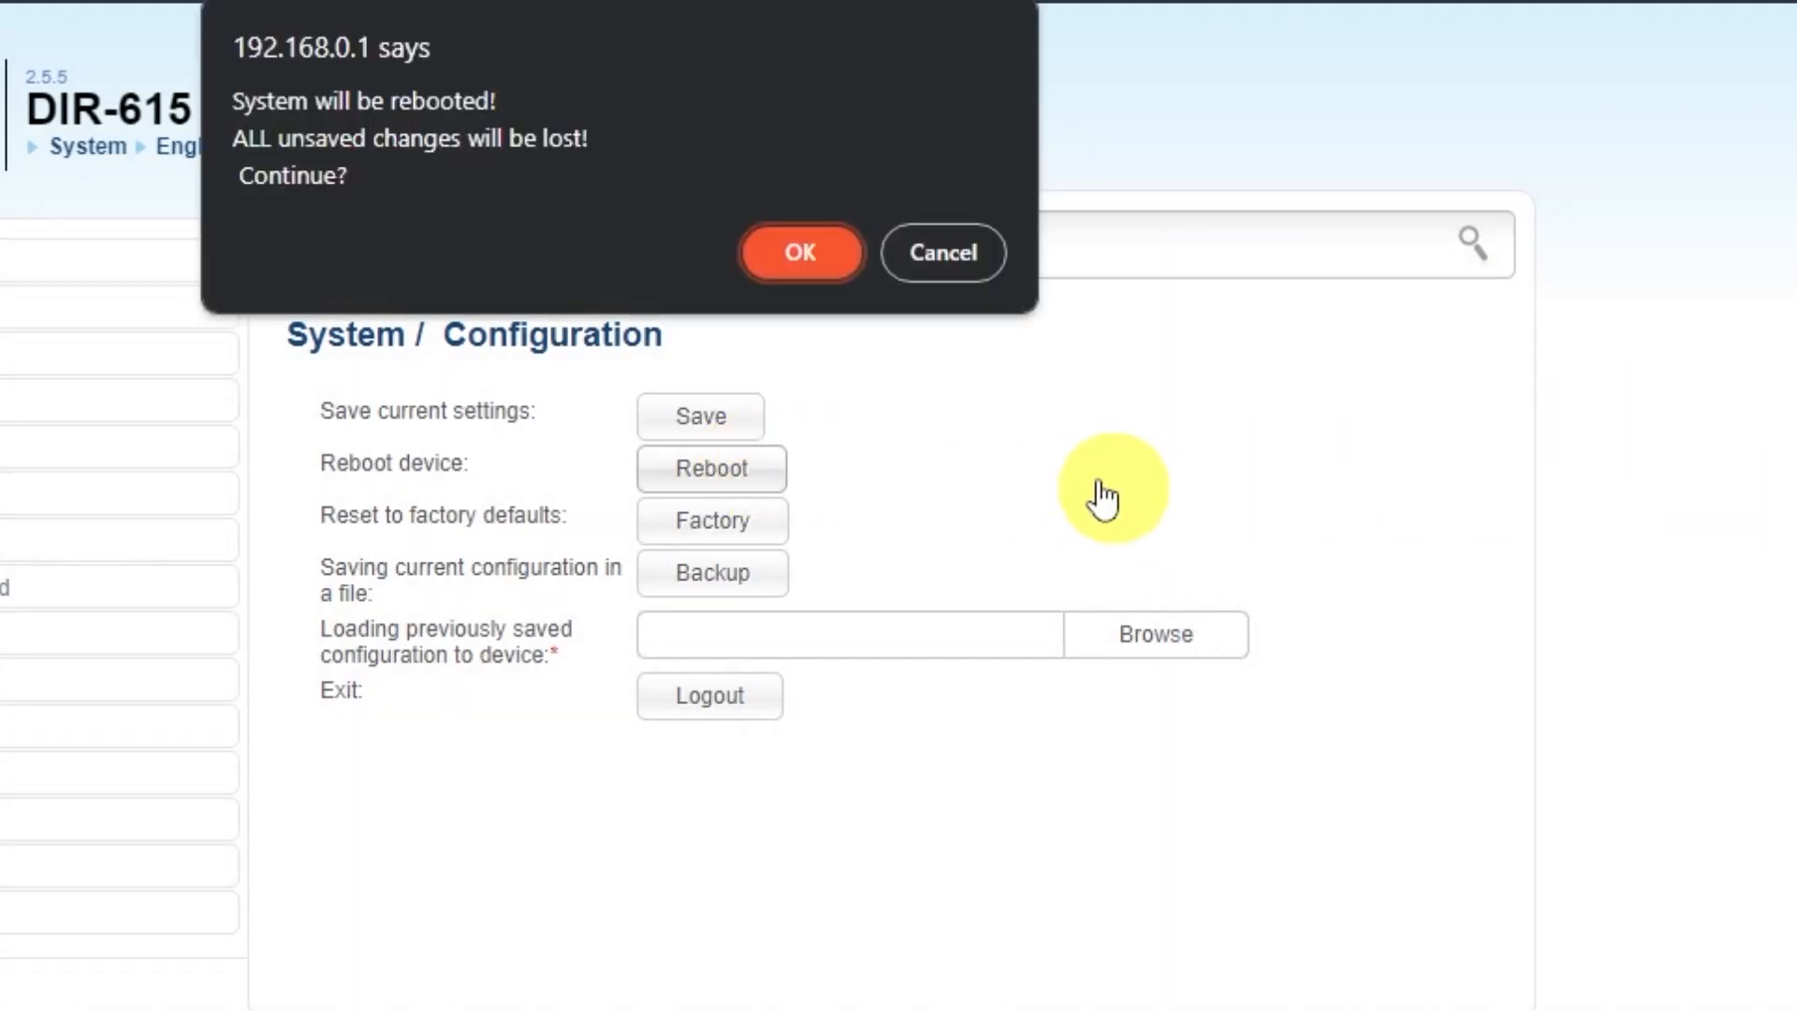
left_click(797, 255)
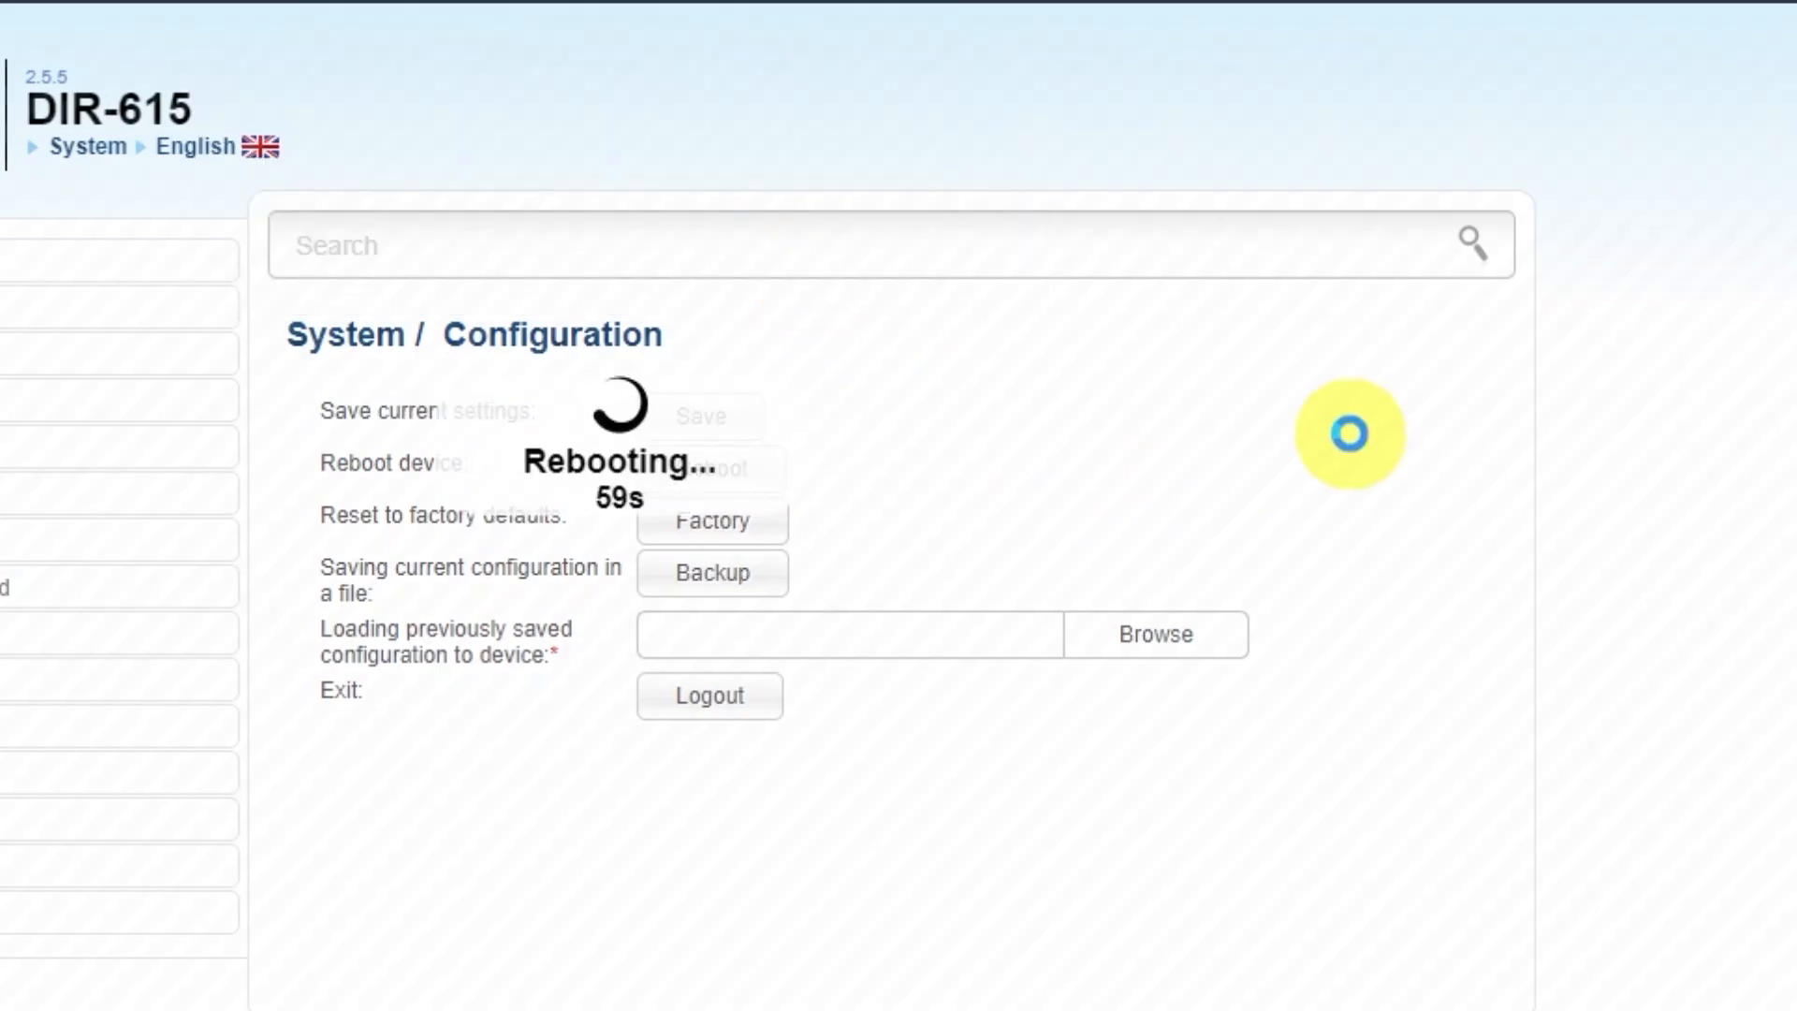